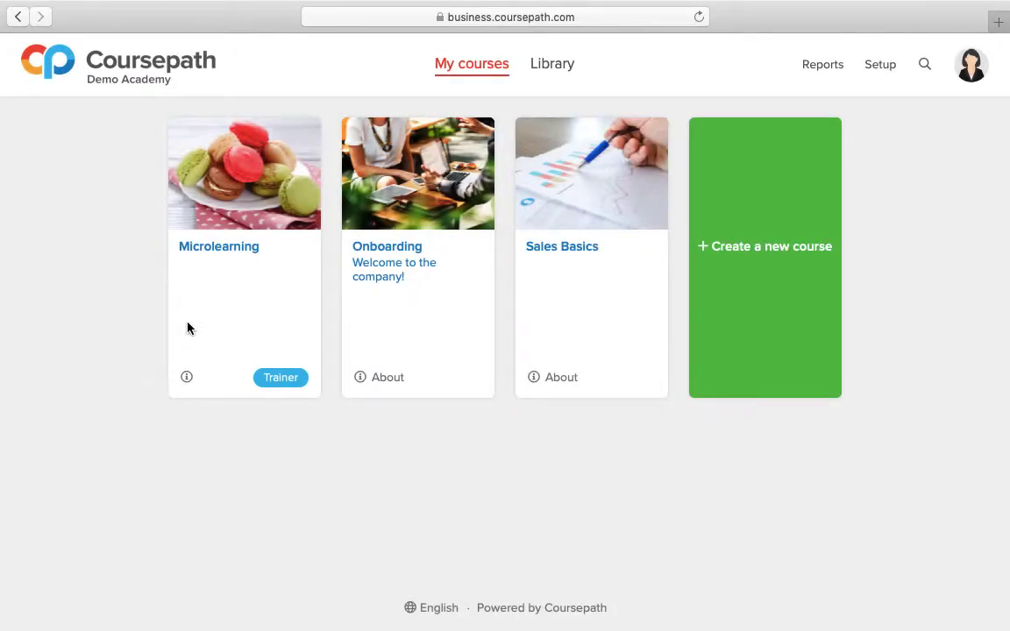
Step: Open the form for adding members to the Microlearning course
click(246, 249)
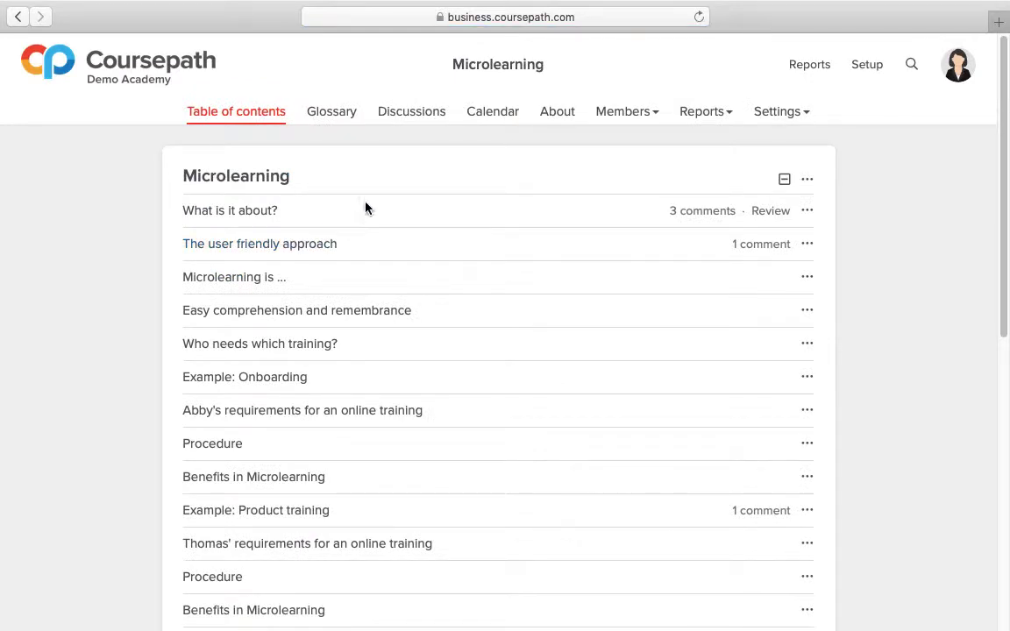
click(658, 120)
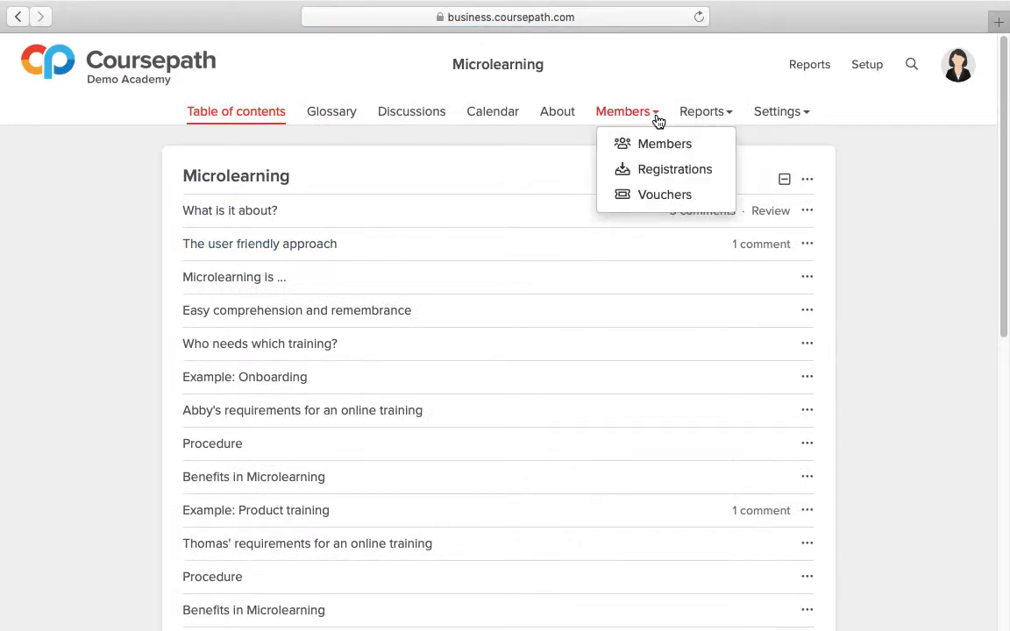
click(716, 150)
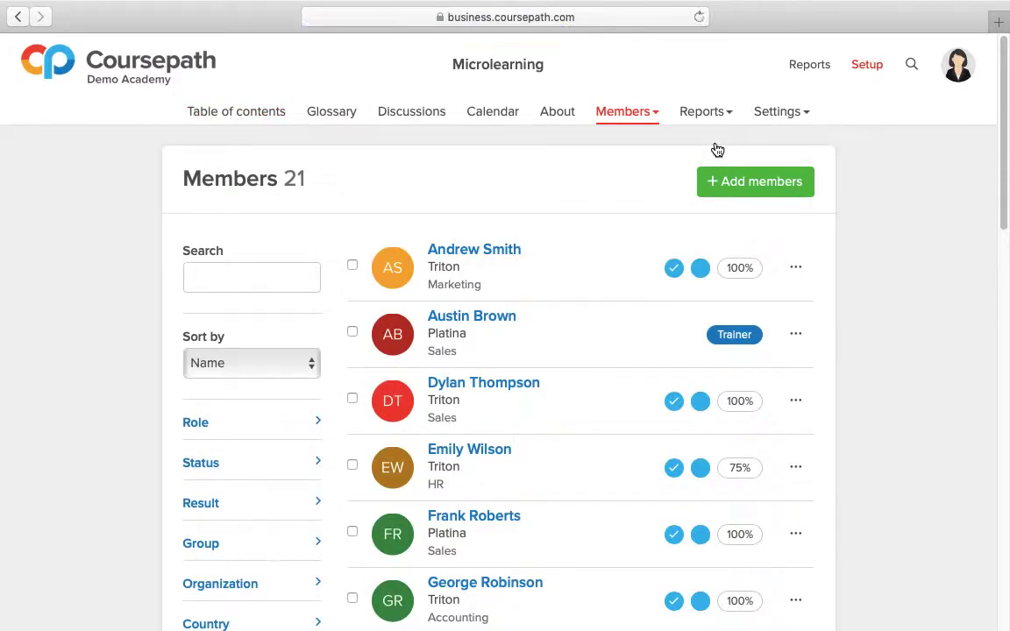
click(759, 183)
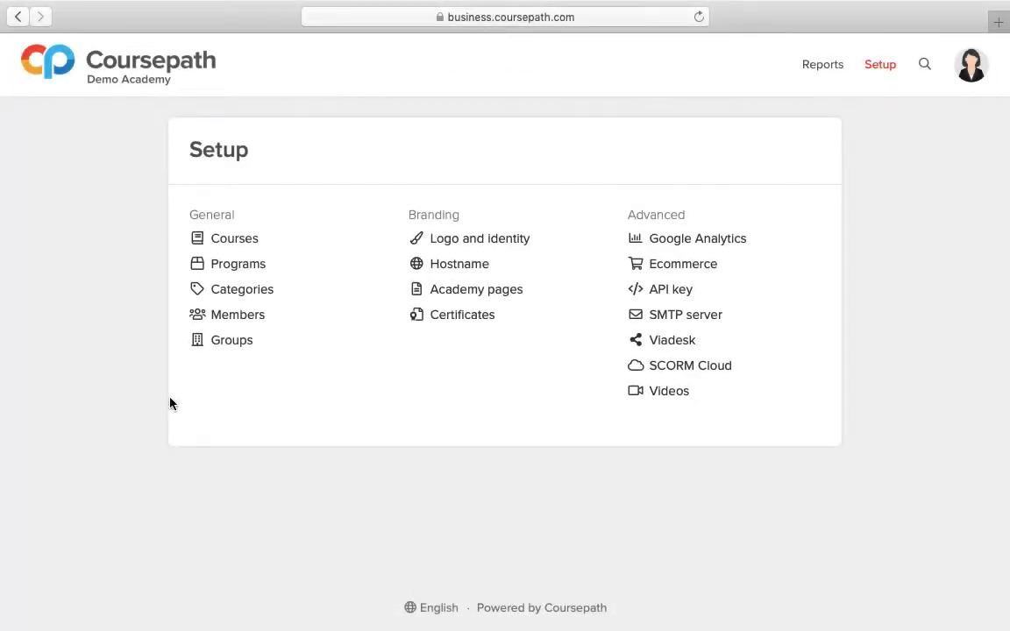
Step: Open the Sales program for editing from the academy setup, and go to the form for adding members to it
click(282, 270)
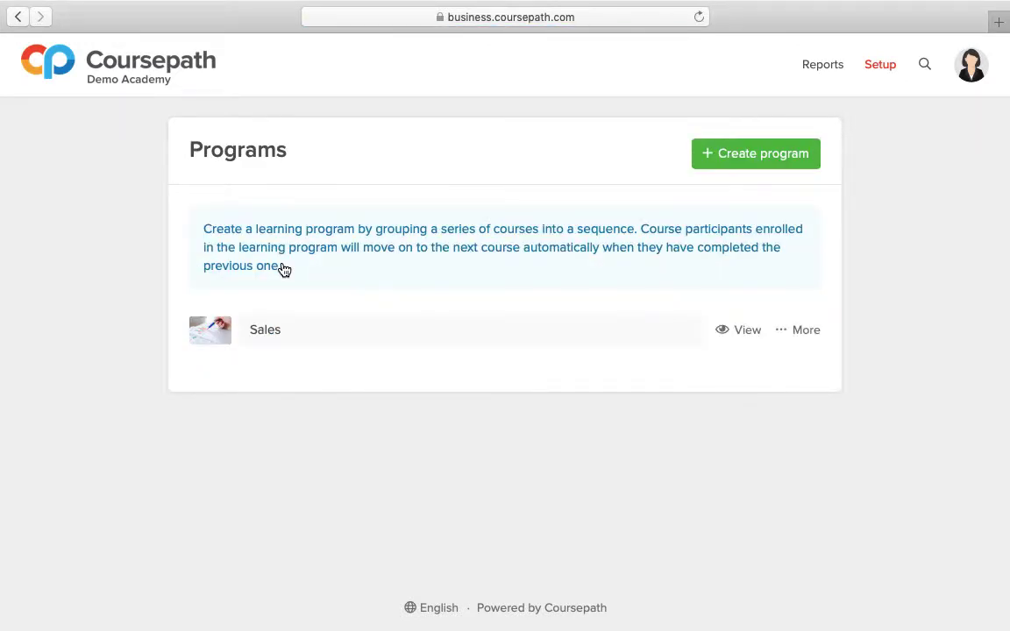
click(783, 339)
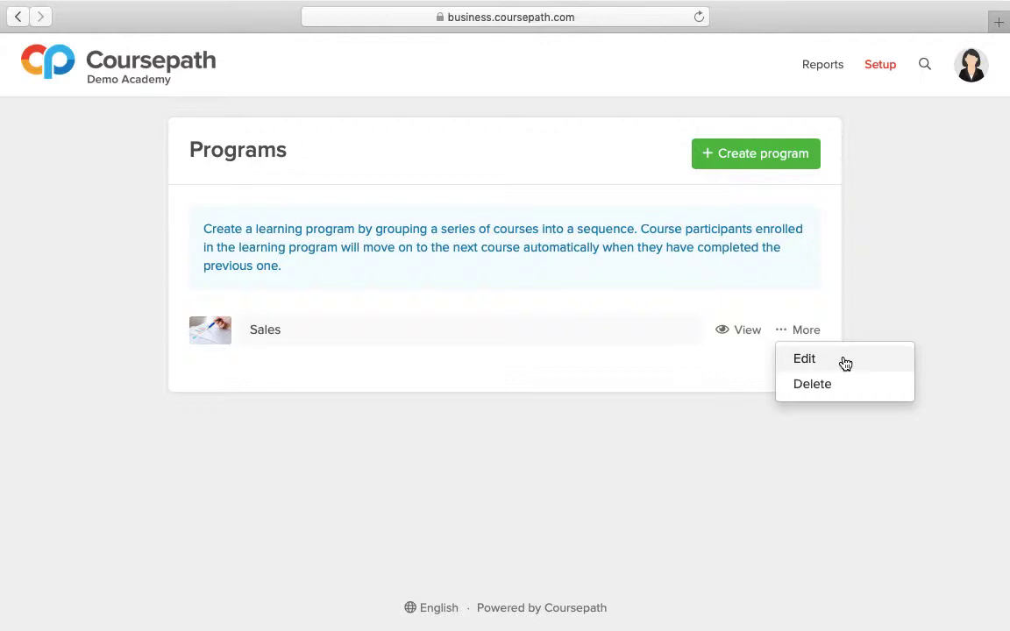
click(805, 359)
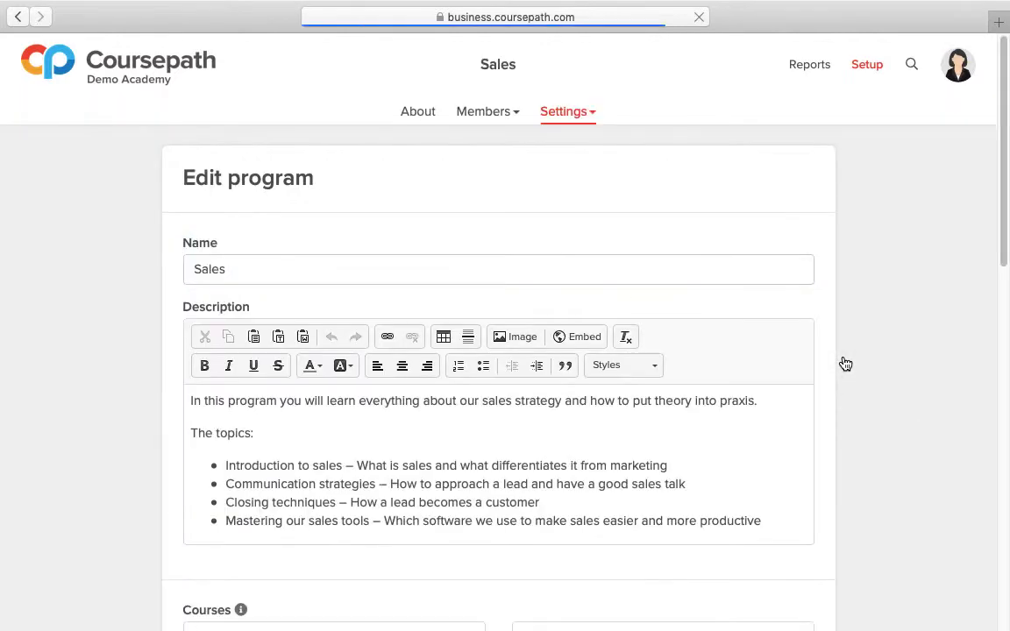
click(519, 123)
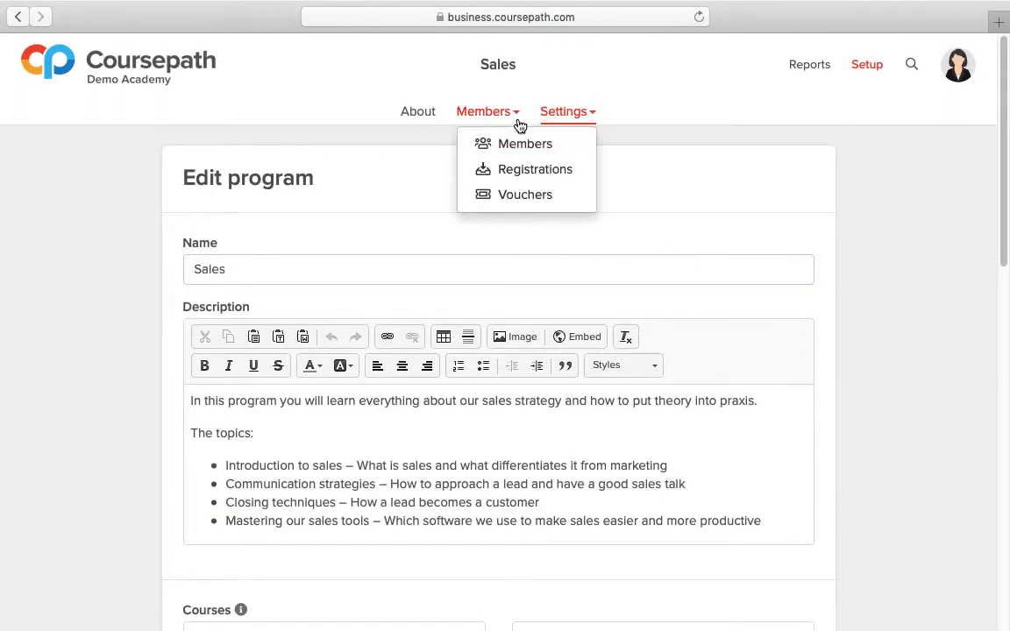
click(580, 152)
click(727, 195)
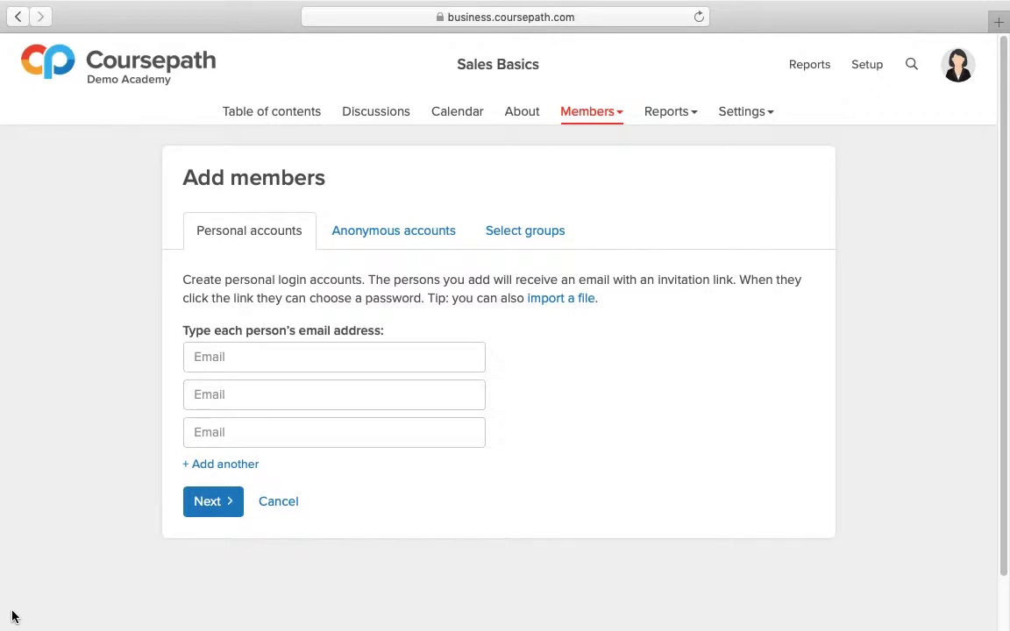
Step: Enter two people's email addresses as personal accounts for the Sales Basics course
click(261, 358)
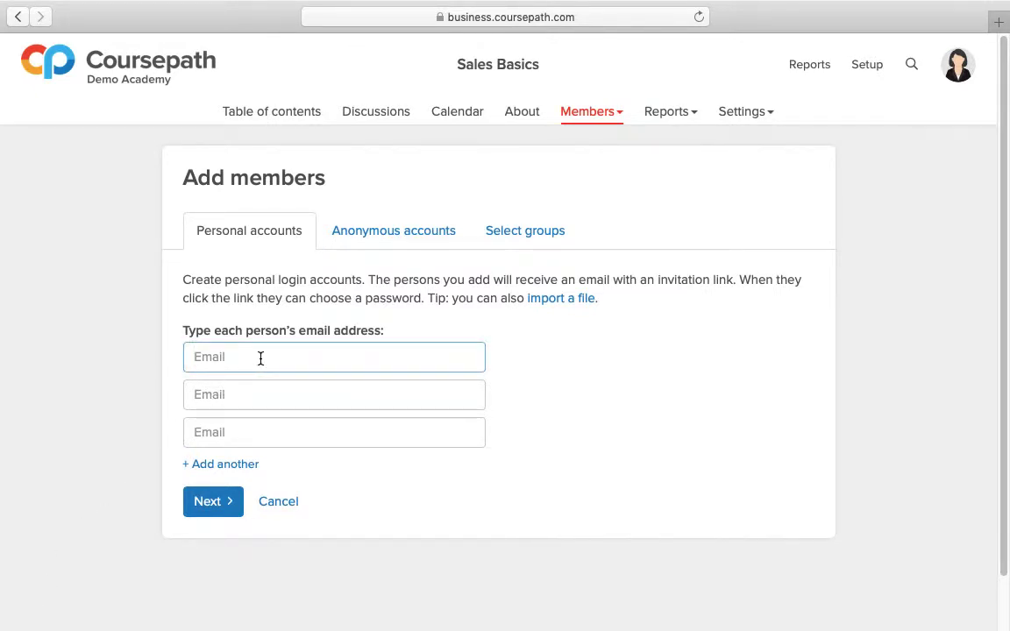
key(Tab)
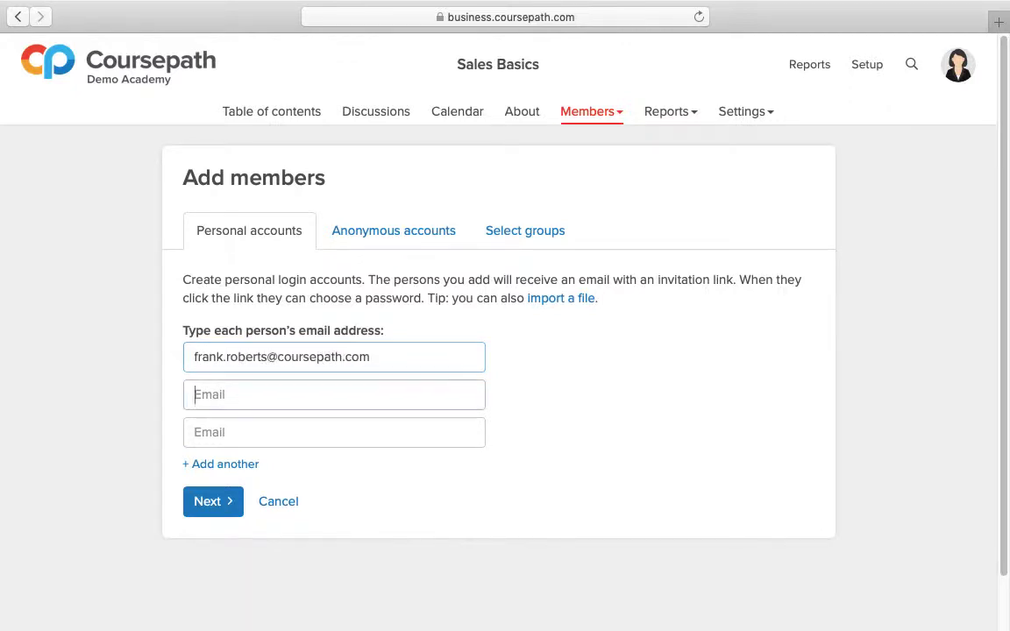
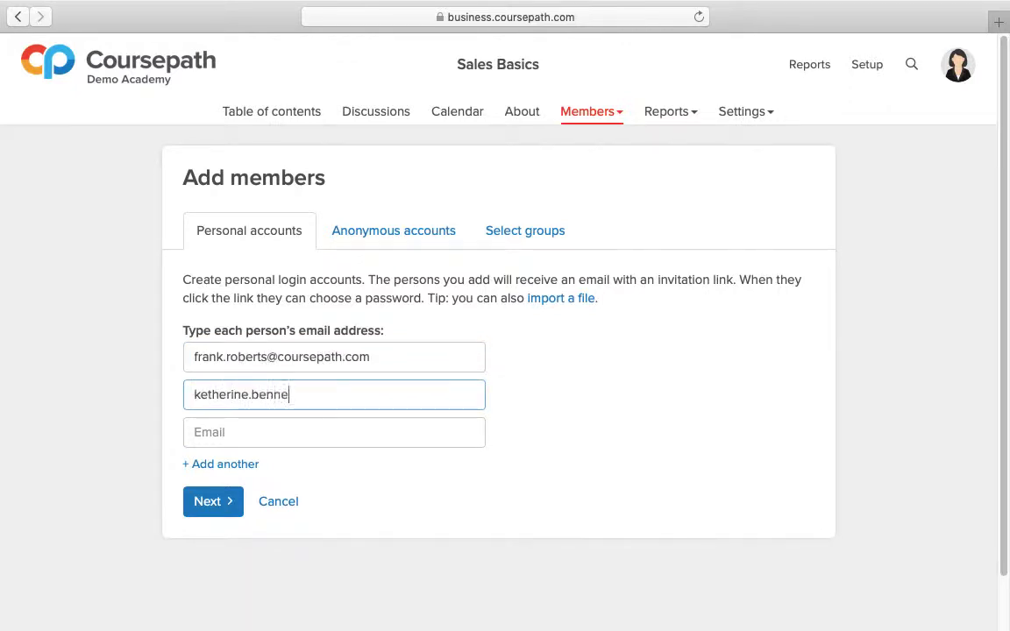
Step: Import personal accounts into the Sales Basics course from the file Participants.xlsx
click(554, 301)
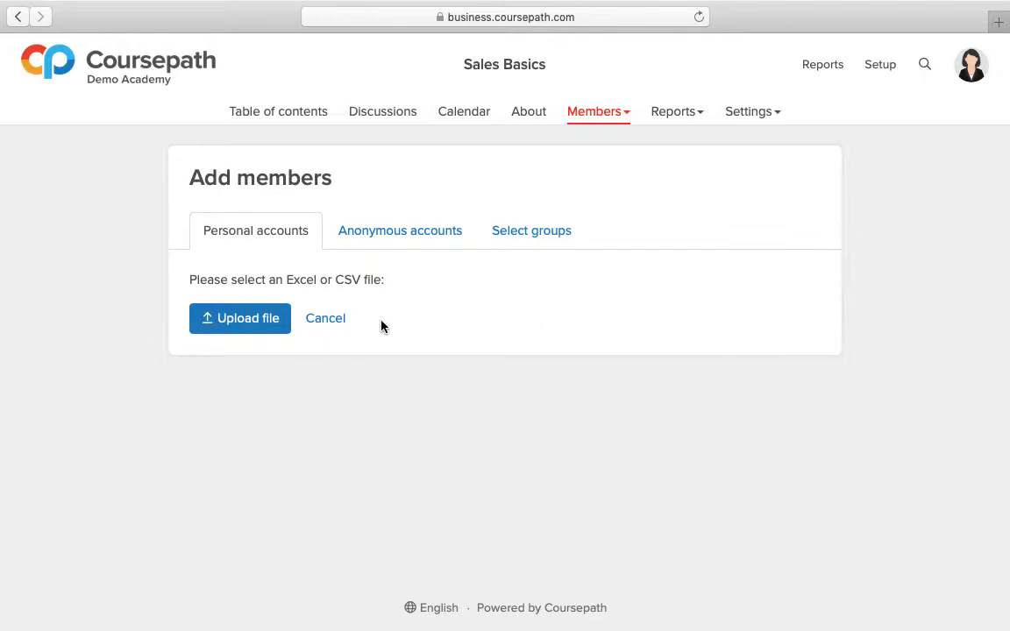
click(250, 319)
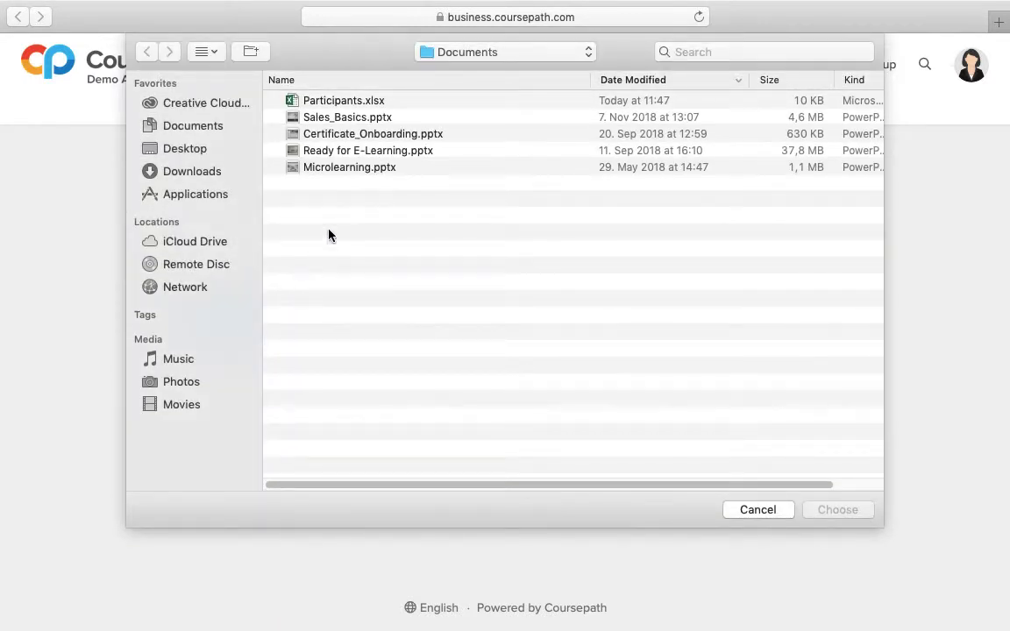
click(419, 103)
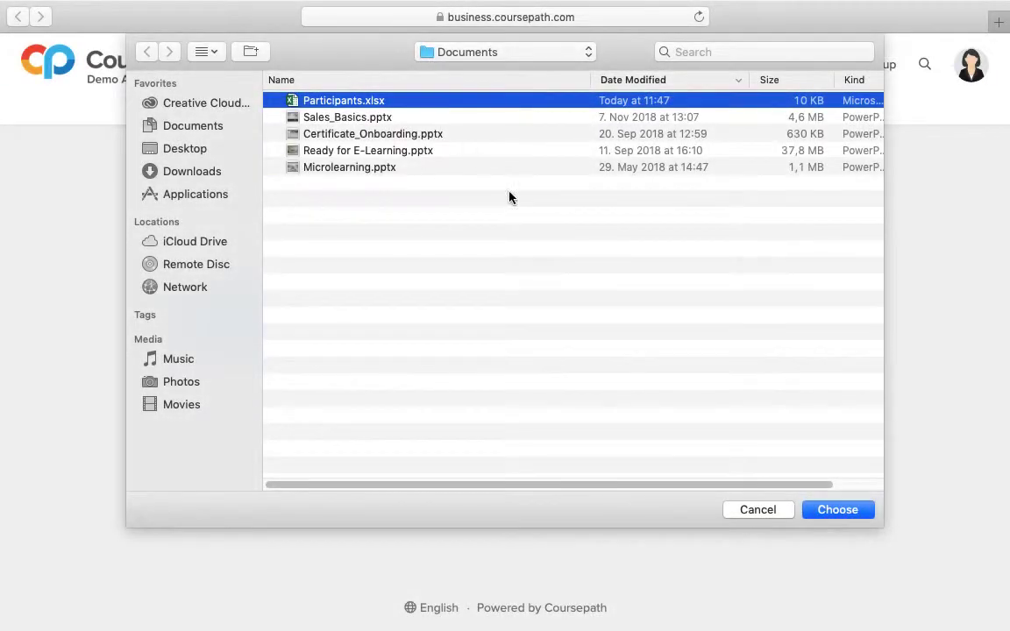
click(818, 511)
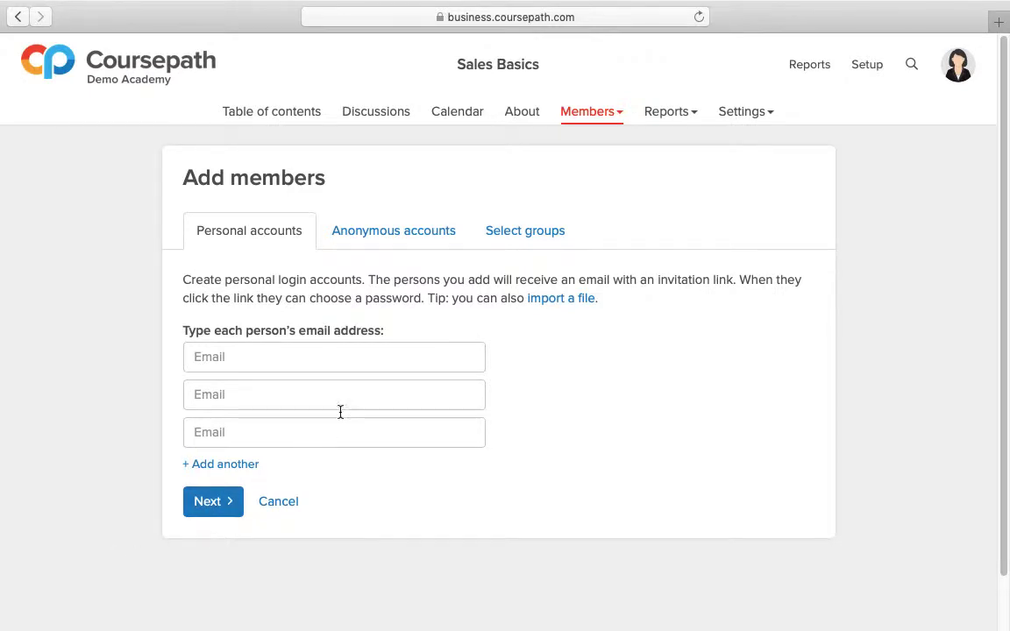
Step: Import the updated Participants.xlsx file again for the Sales Basics personal accounts
click(540, 304)
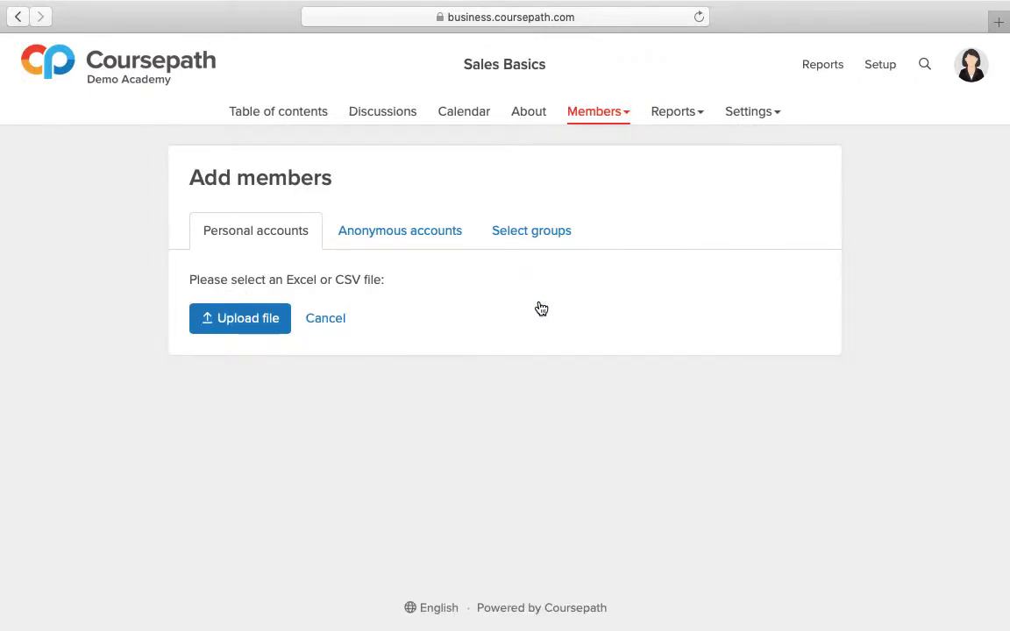
click(280, 331)
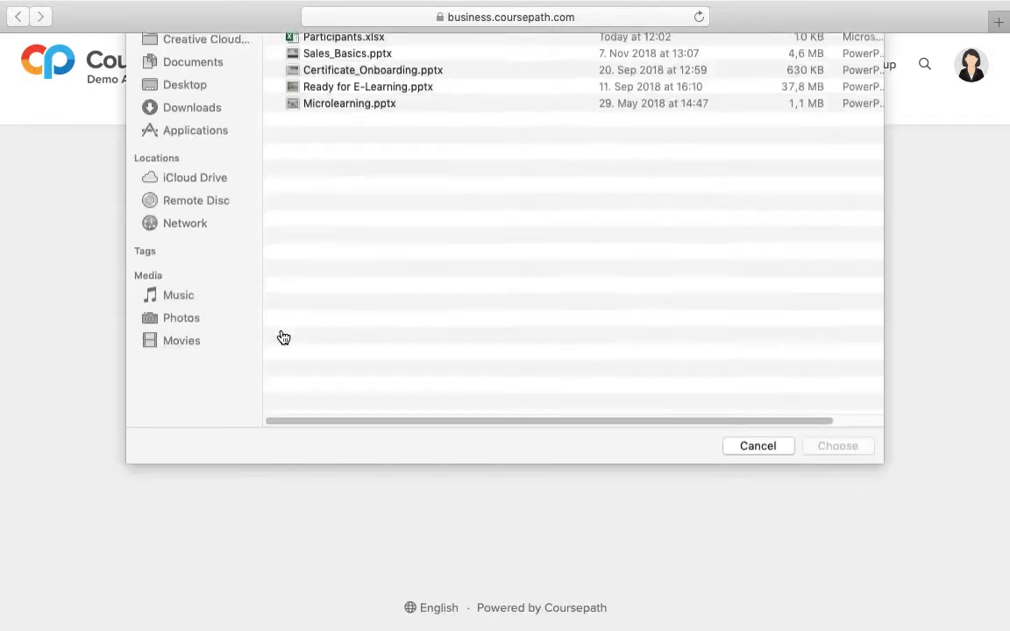
click(413, 102)
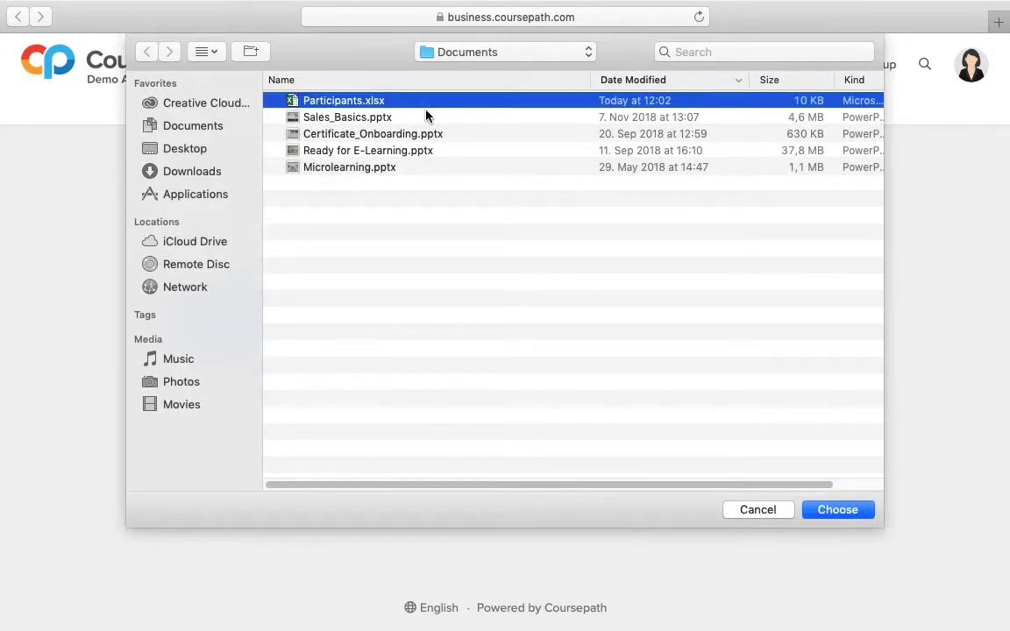
click(812, 510)
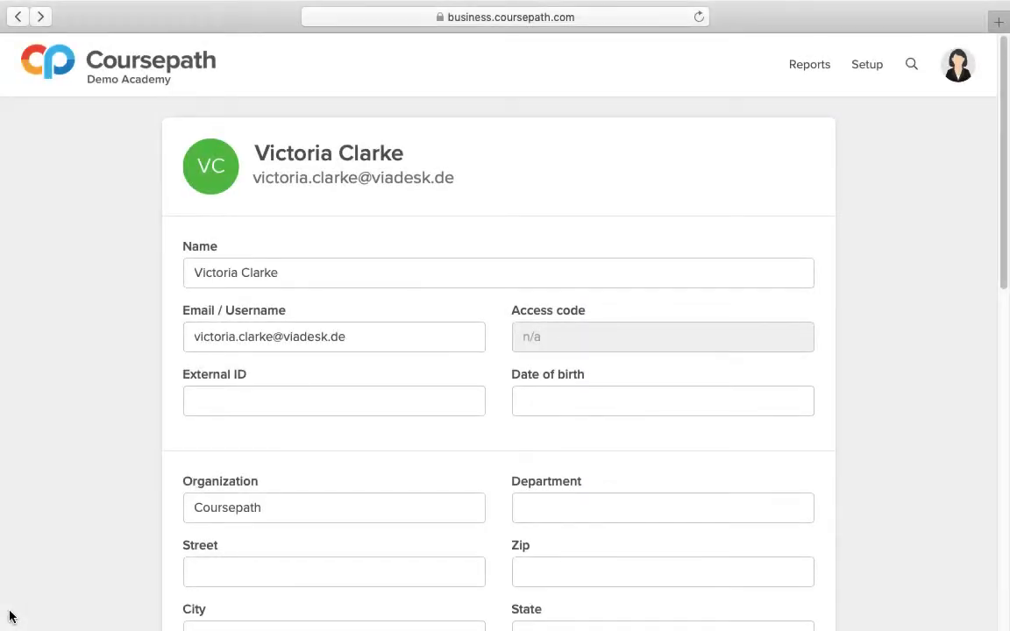
Step: Change the domain of the email address in the opened member profile to coursepath.com
double_click(312, 336)
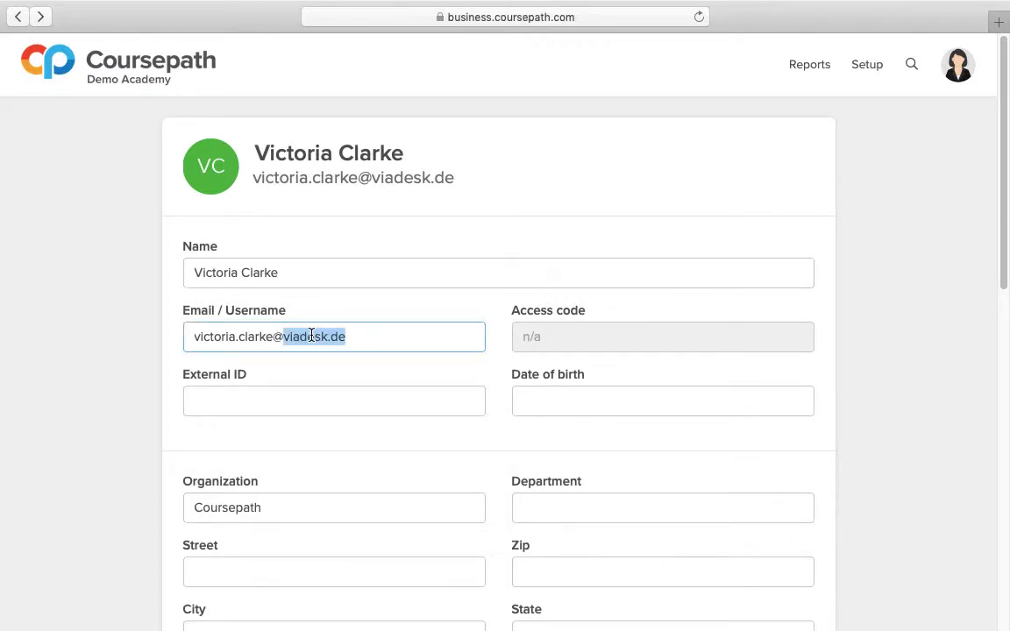
text(coursepath.com)
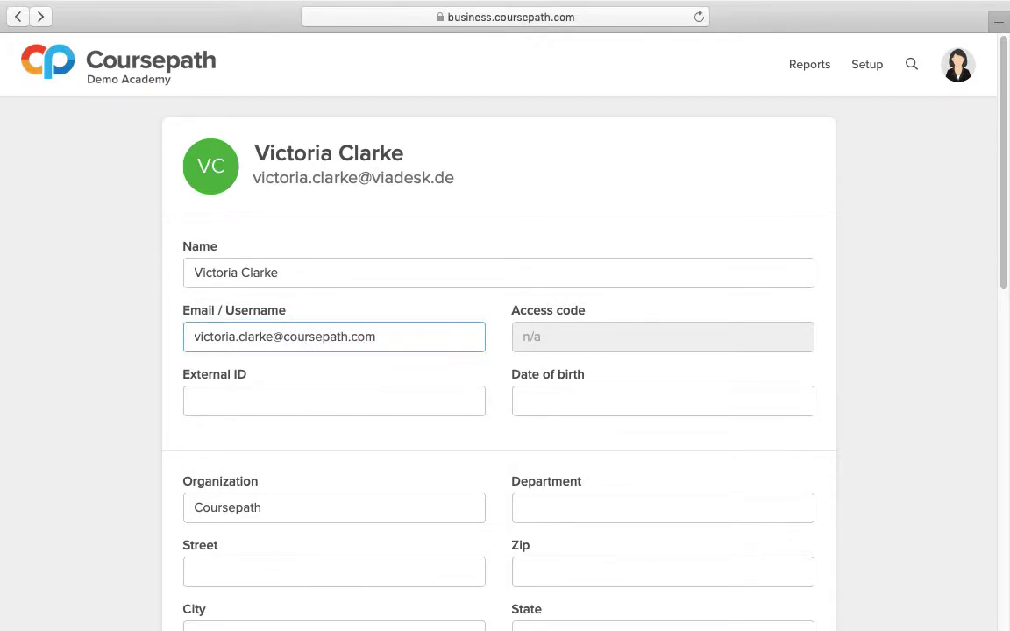
click(498, 338)
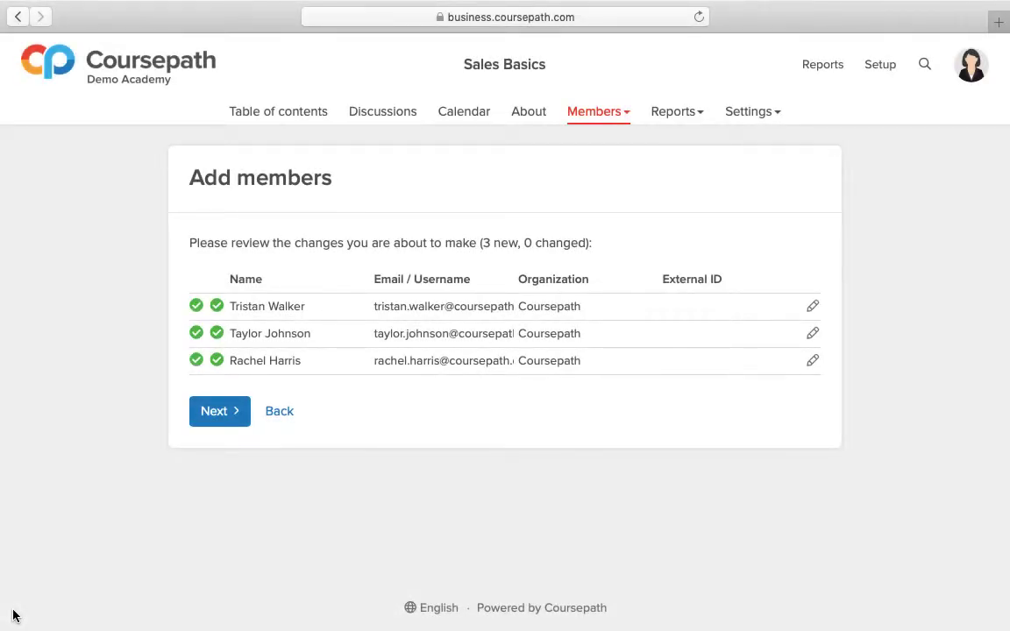
Step: Confirm the reviewed list of new Coursepath members for the Sales Basics course
click(219, 411)
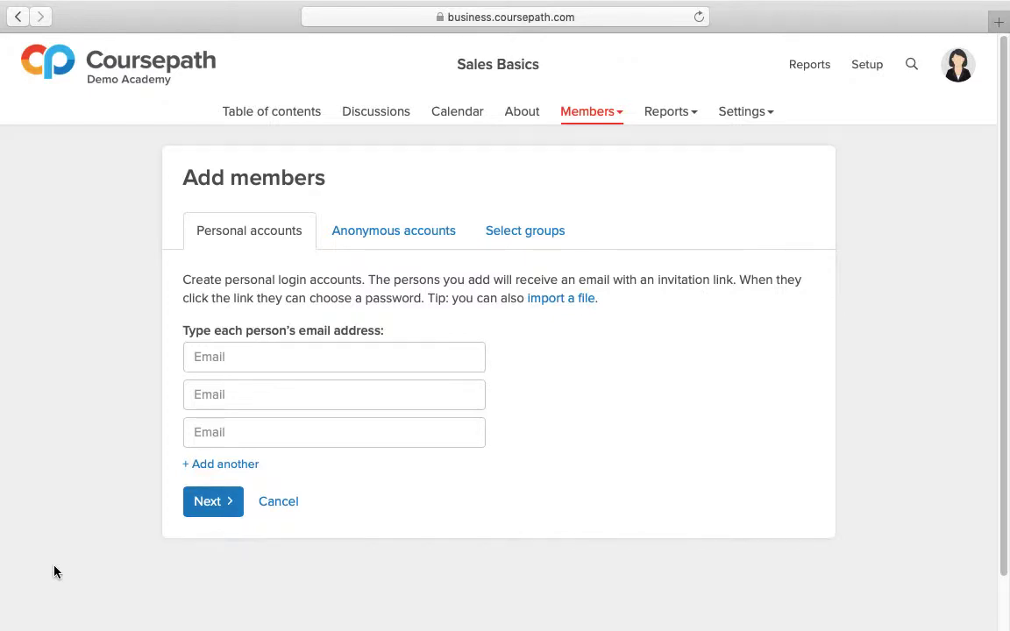
Step: Enter London, Paris and Berlin as aliases for new anonymous accounts in the Sales Basics course
click(424, 251)
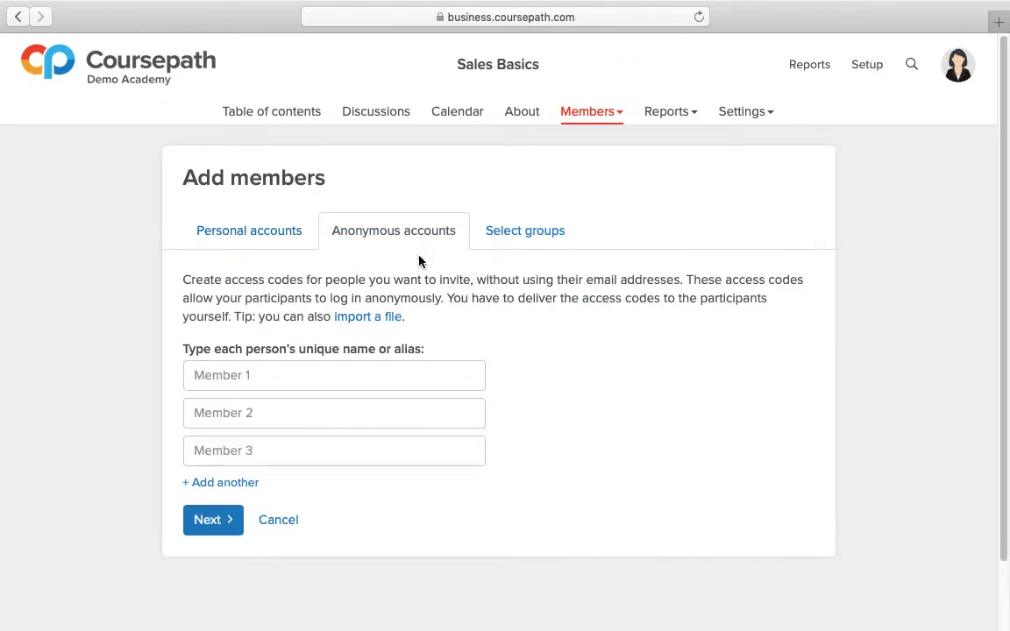
click(302, 376)
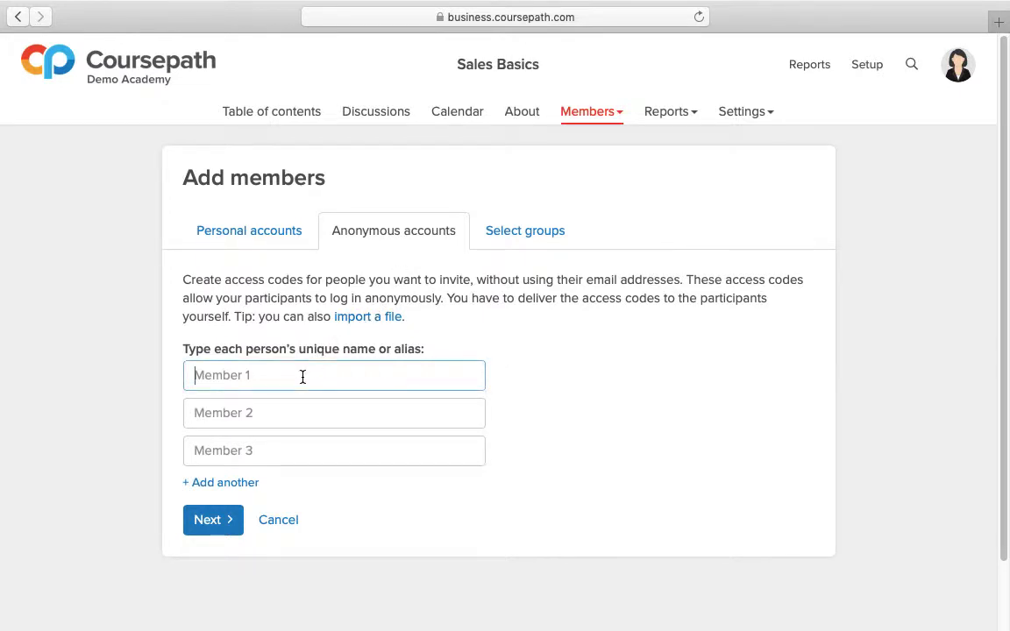
text(London)
key(Tab)
text(Paris)
key(Tab)
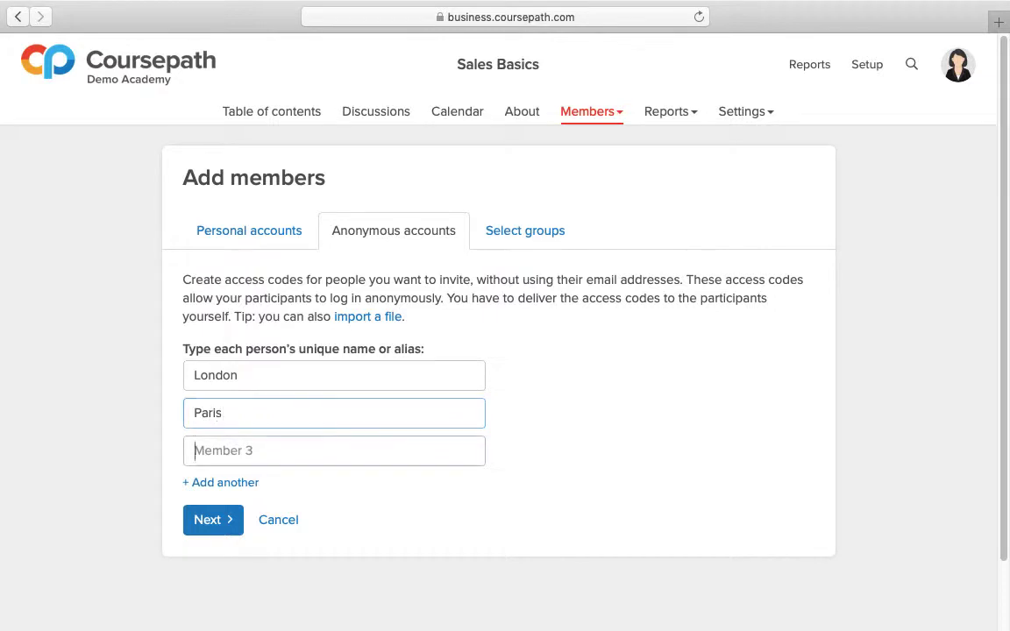
text(Berlin)
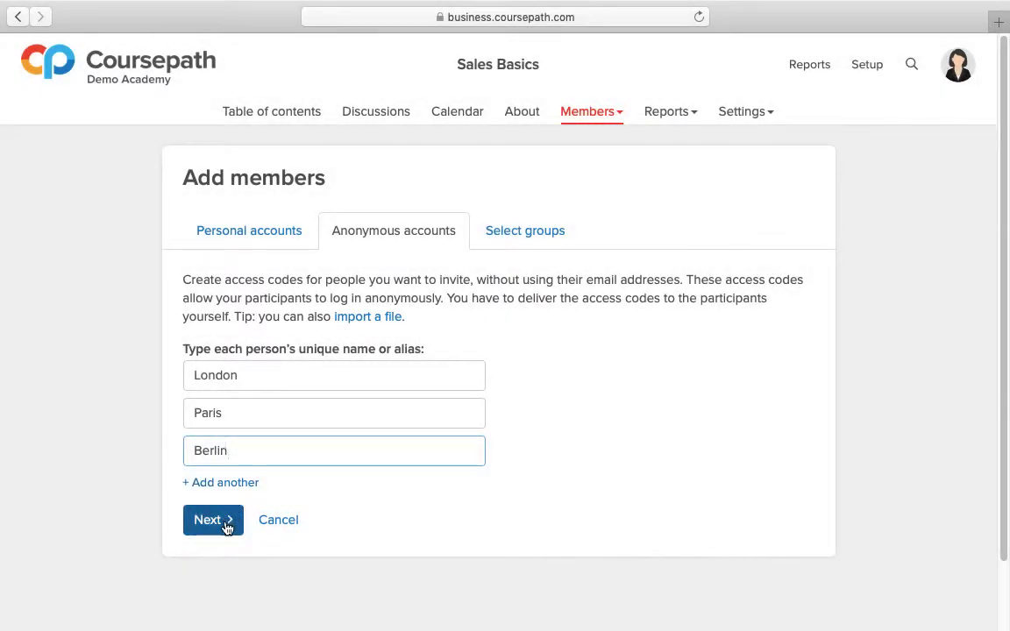
Step: Create the entered anonymous accounts and download their access codes as access-codes.xlsx
click(226, 523)
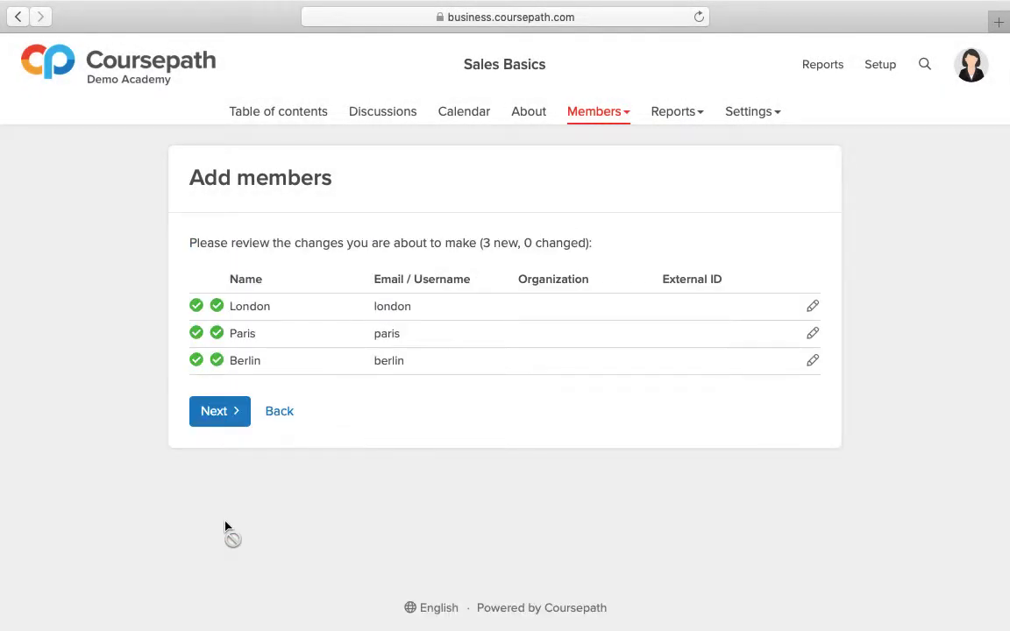
click(238, 419)
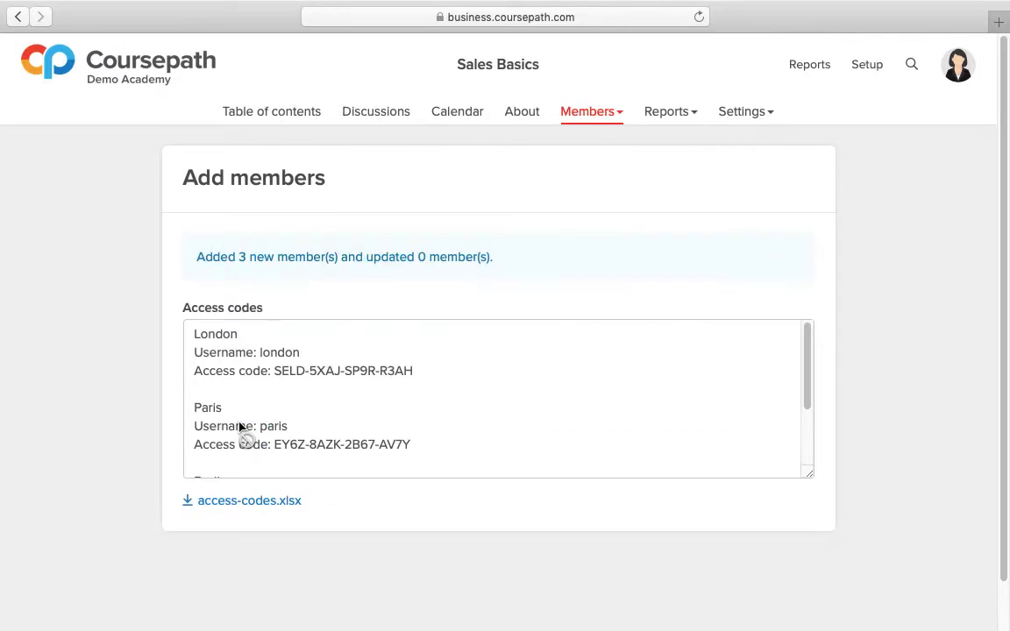
click(276, 512)
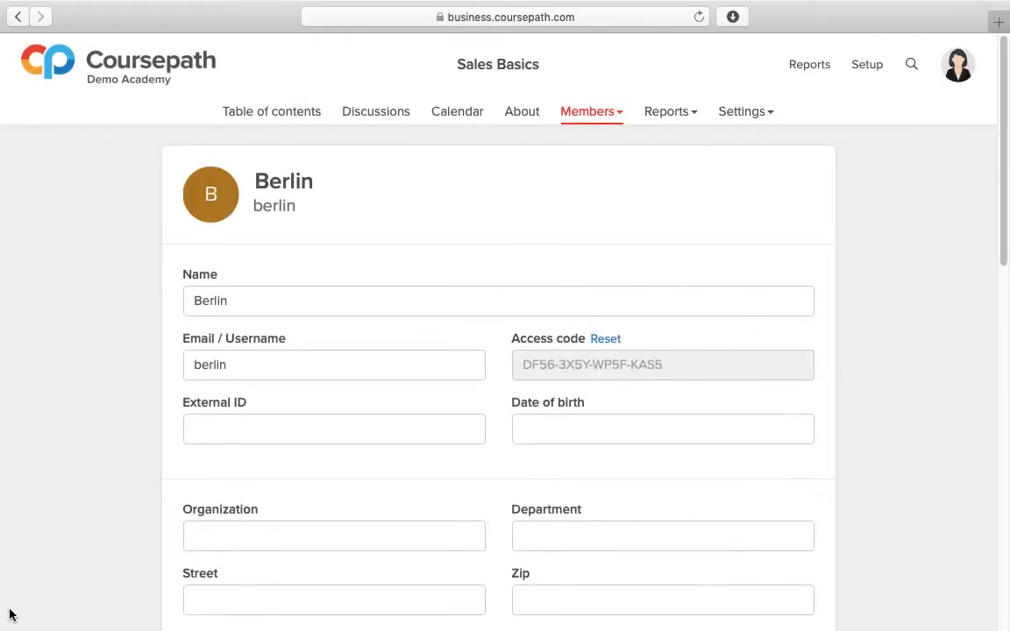
Step: Change the Berlin member's name to Amsterdam and the username to amsterdam
double_click(235, 301)
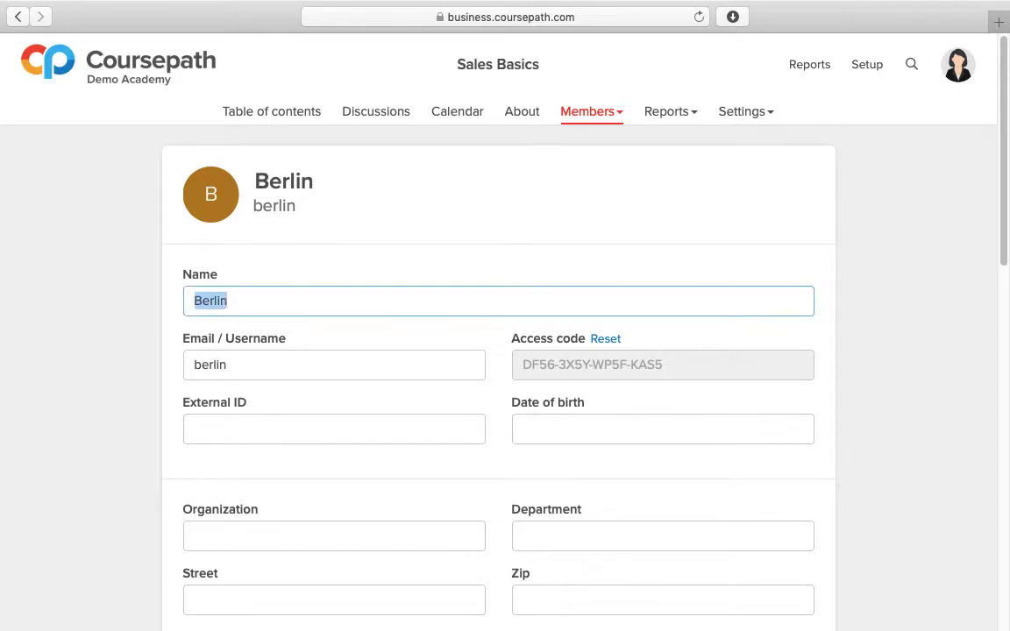
text(Amsterdam)
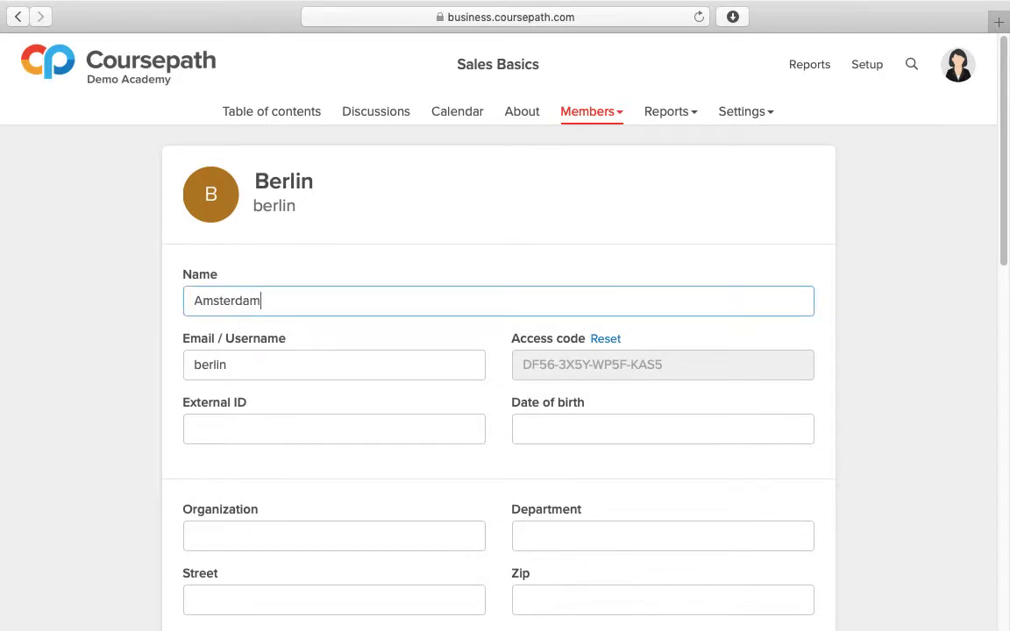
double_click(235, 364)
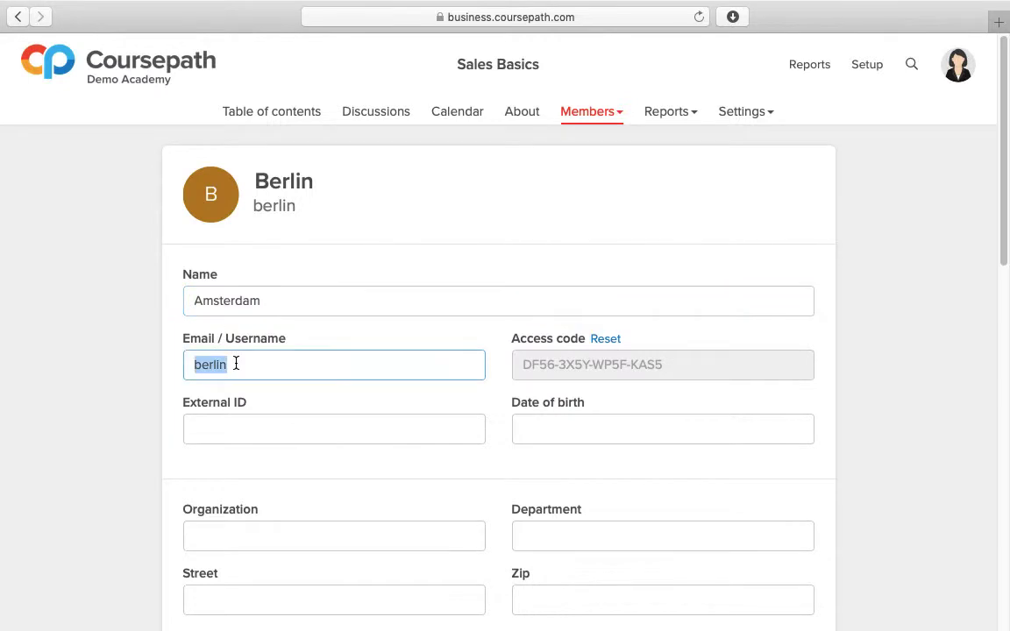
text(amsterdam)
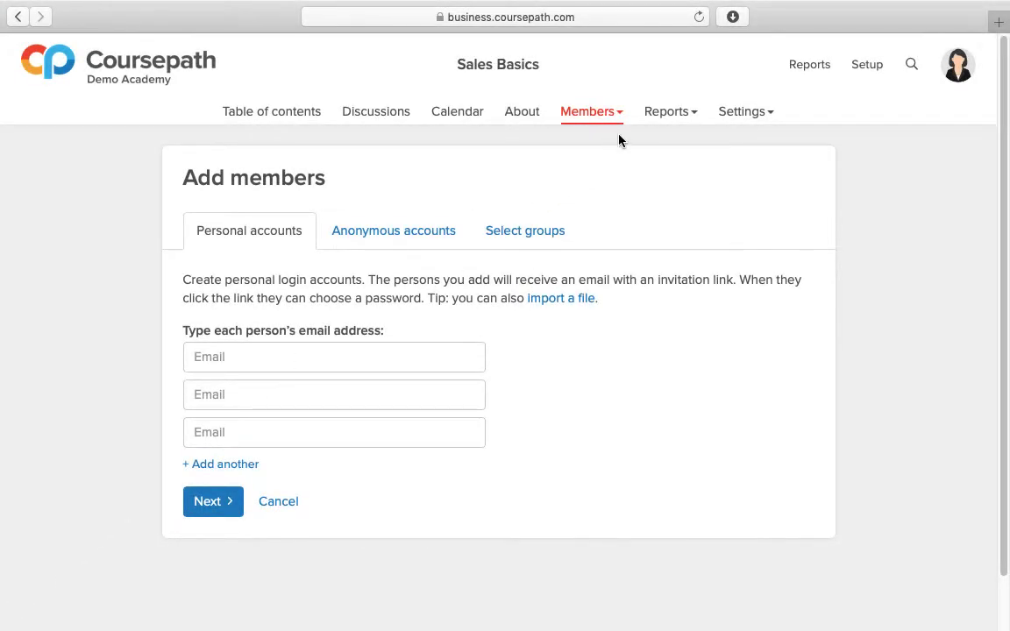
Step: Set up a batch of 5 vouchers for the Sales Basics course with the label LMS and expiry date Apr 30, 2019
click(621, 122)
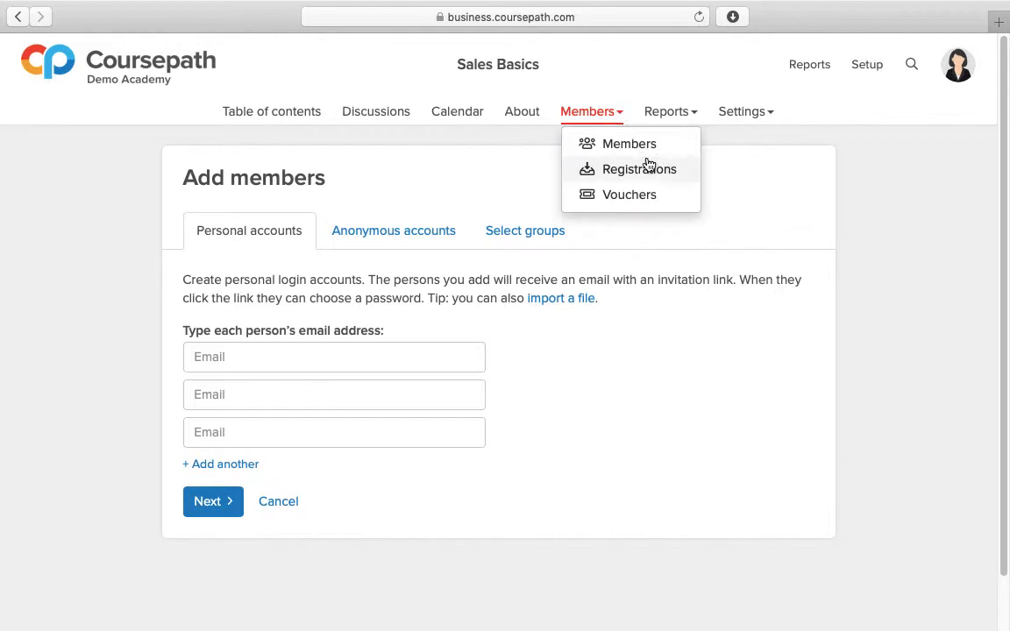
click(665, 196)
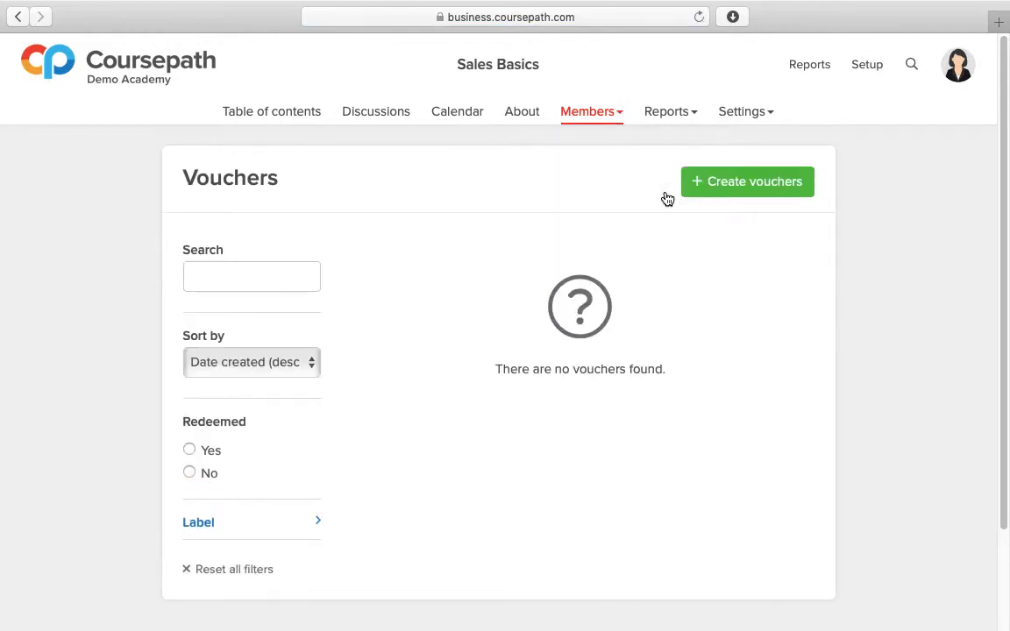
click(712, 198)
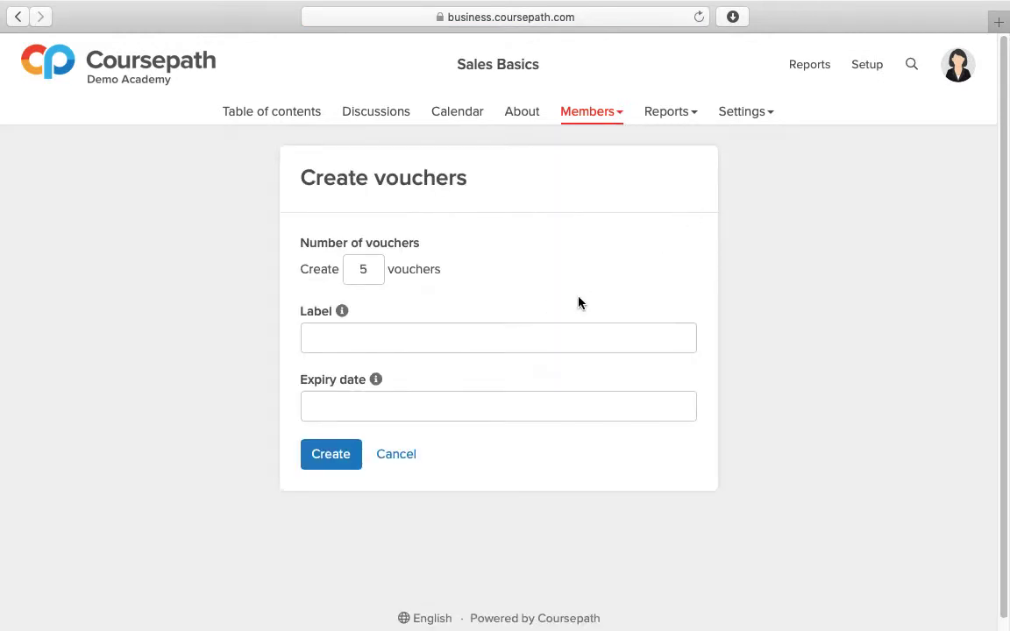
click(533, 338)
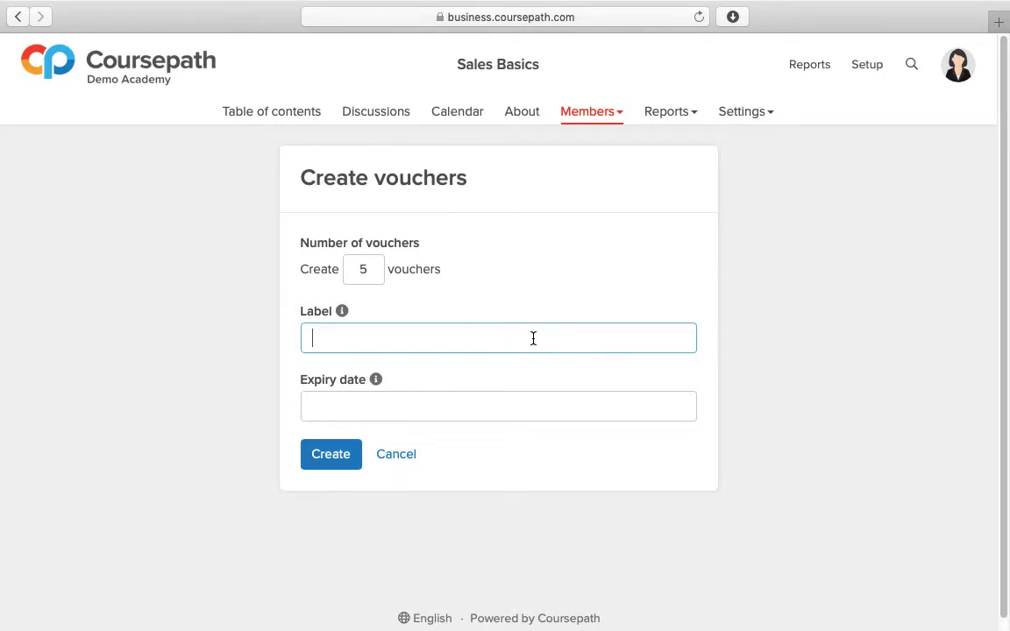
text(LMS)
click(538, 407)
click(528, 196)
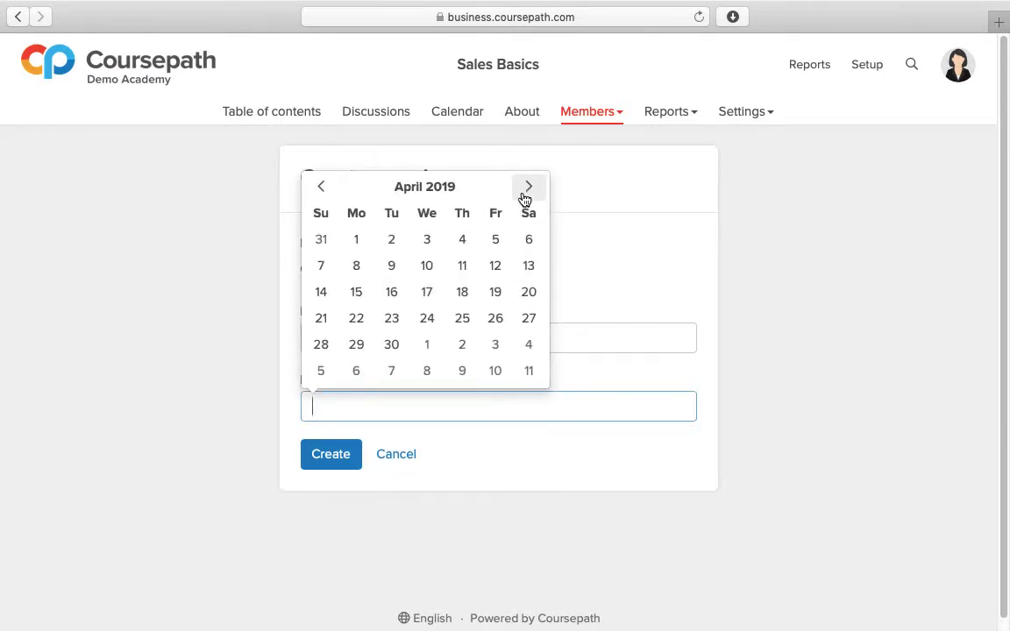
click(393, 347)
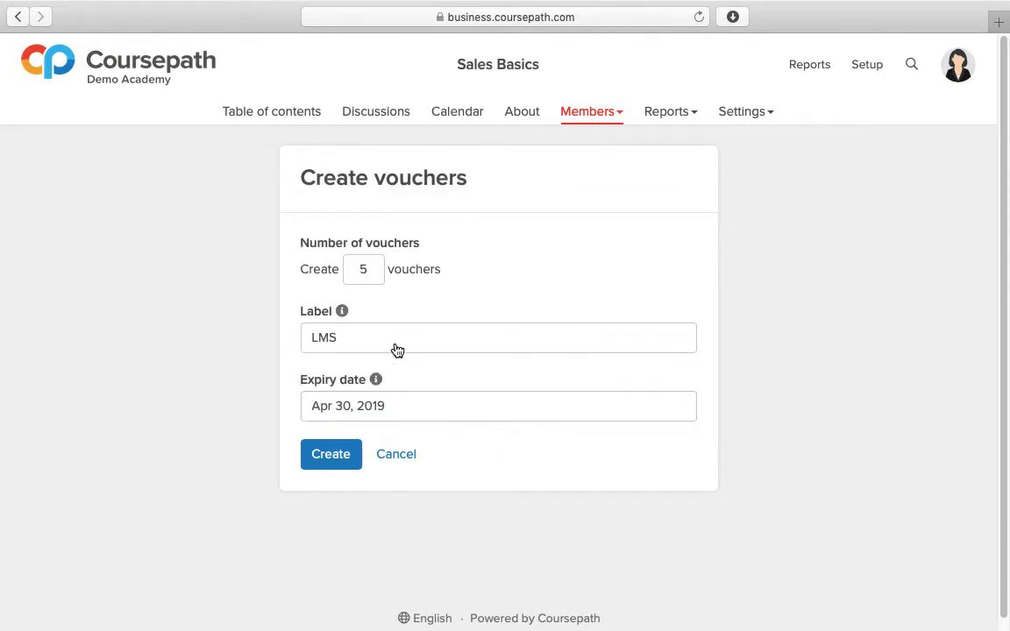
Step: Create the configured vouchers and download their codes as vouchers.xlsx
click(336, 467)
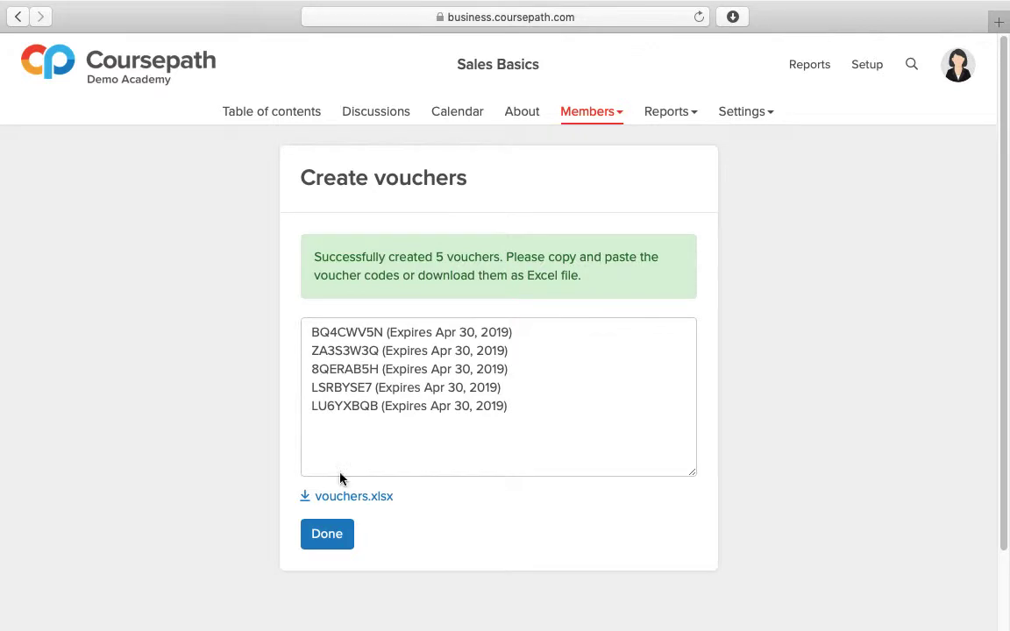
click(359, 506)
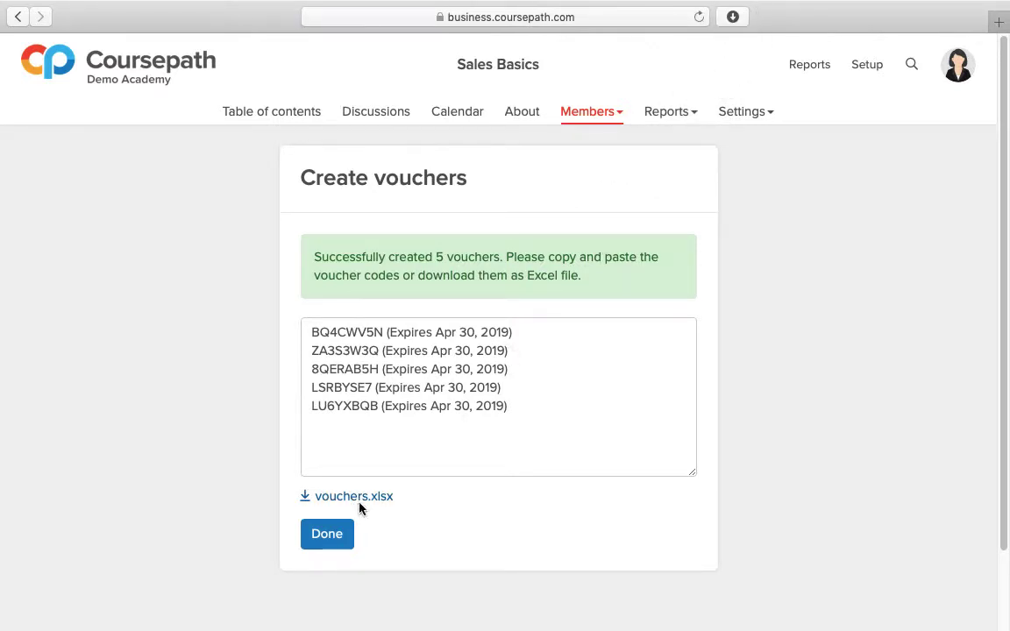
click(331, 541)
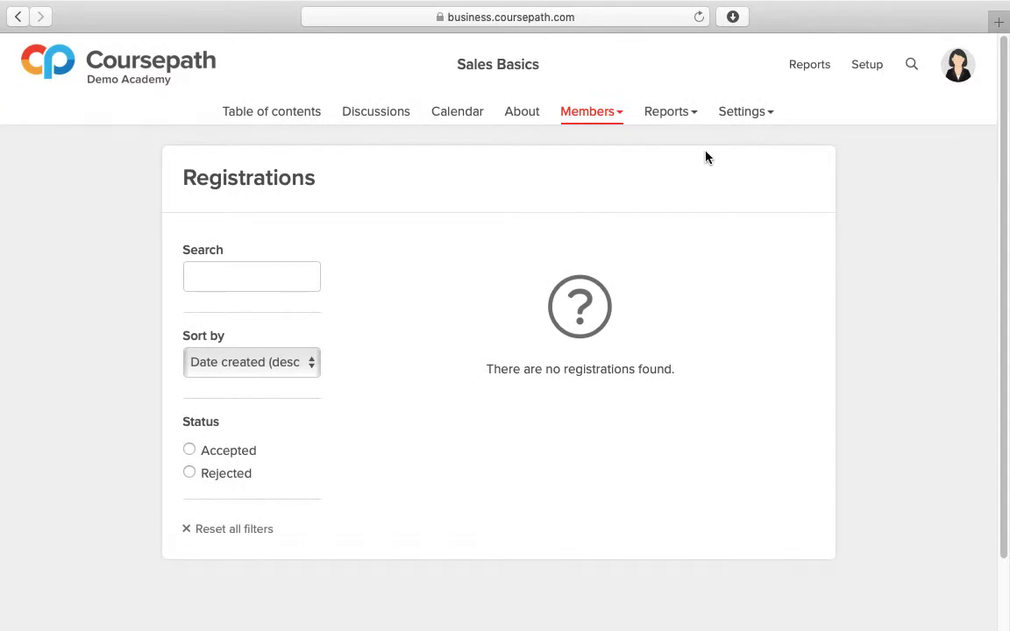
Step: Open the options of the Sales Basics course
click(769, 123)
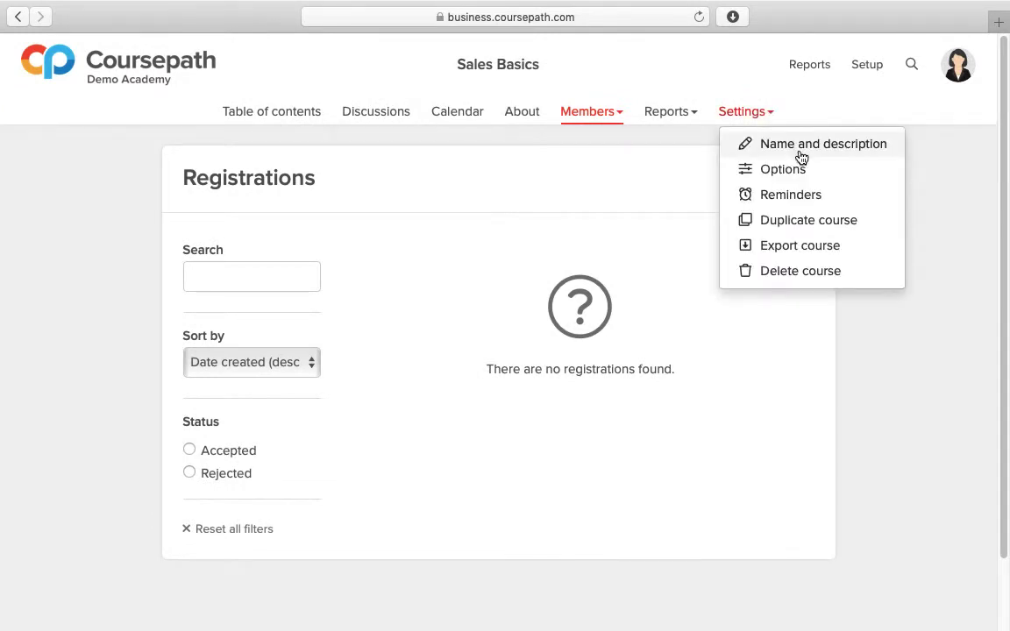
click(823, 172)
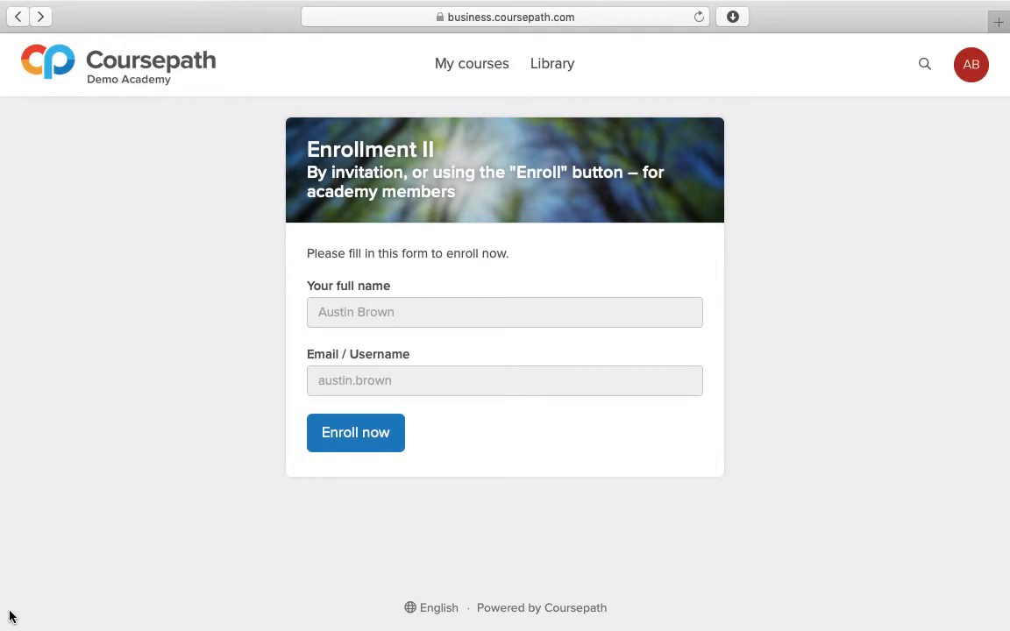
Step: Submit the enrollment forms for the Enrollment II and Enrollment III courses as the signed-in member
click(365, 447)
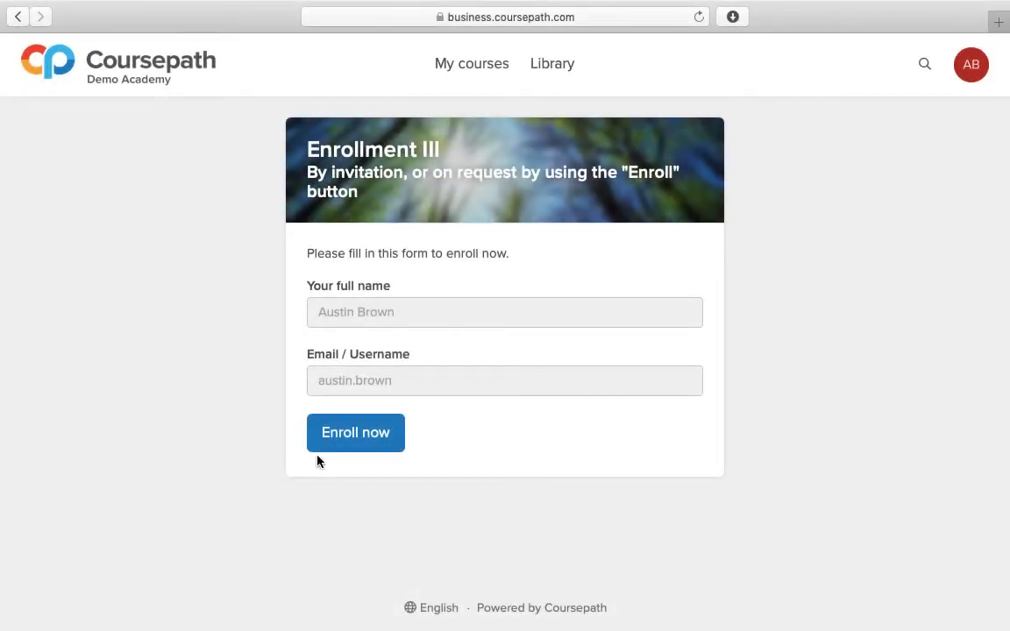
click(343, 448)
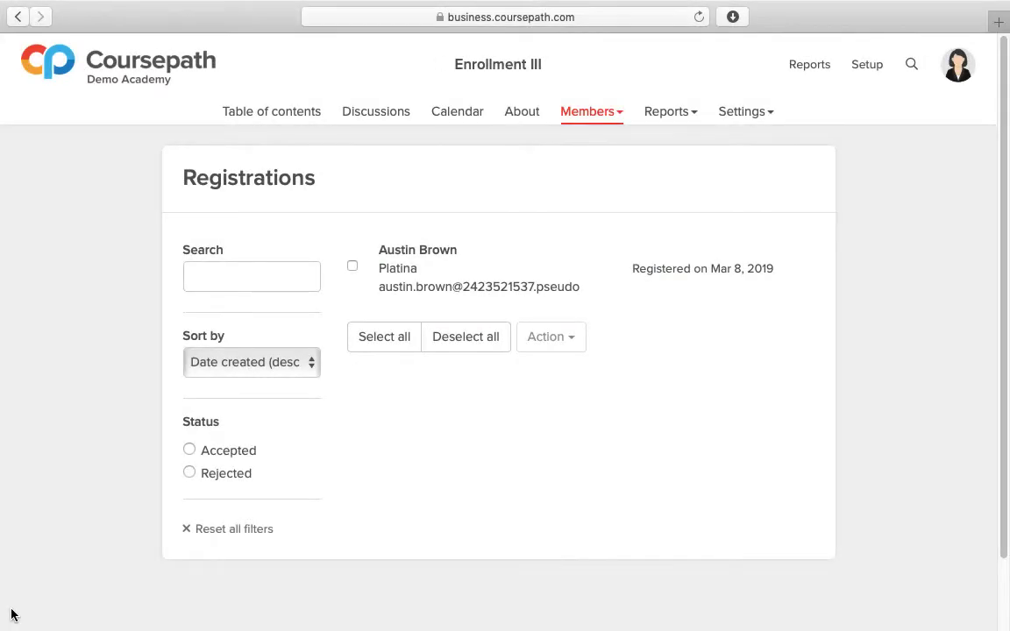
Step: Accept the pending registration for the Enrollment III course and send the member the prepared invitation
click(354, 270)
click(550, 340)
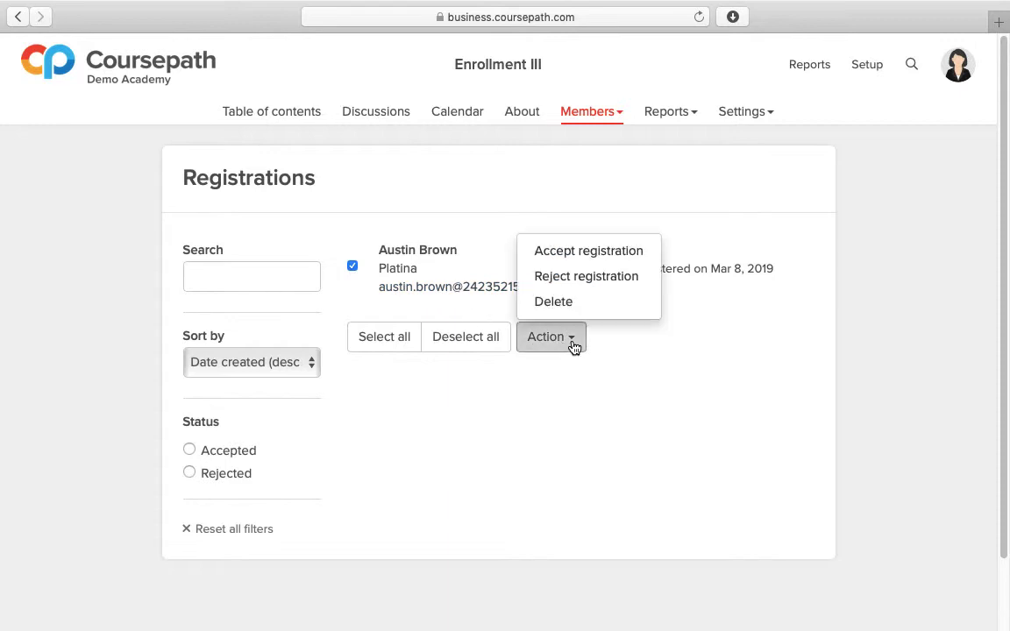
click(655, 254)
scroll(653, 255, down, 2)
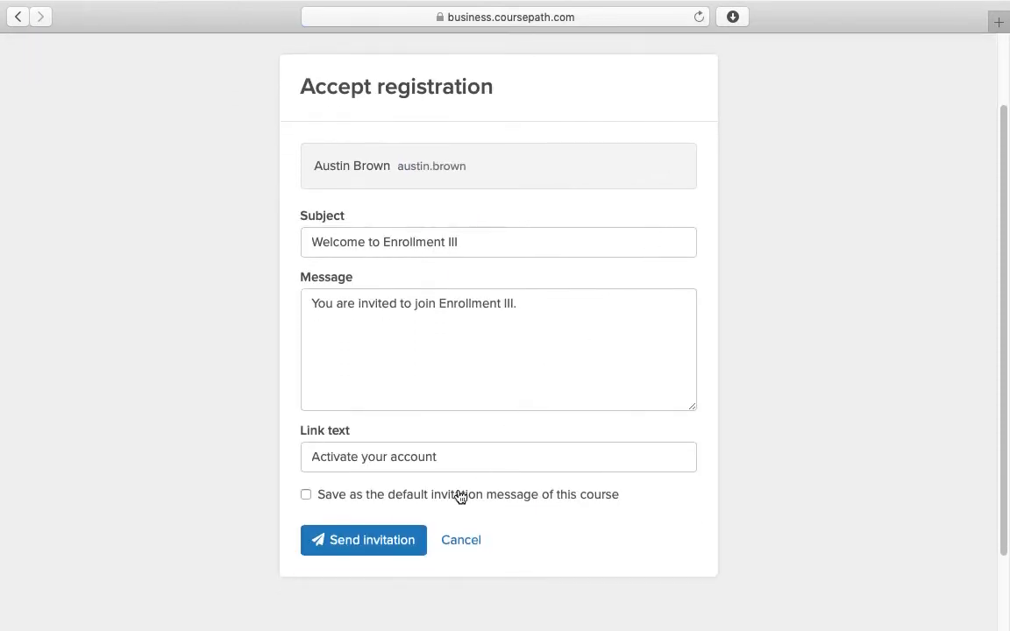
click(397, 541)
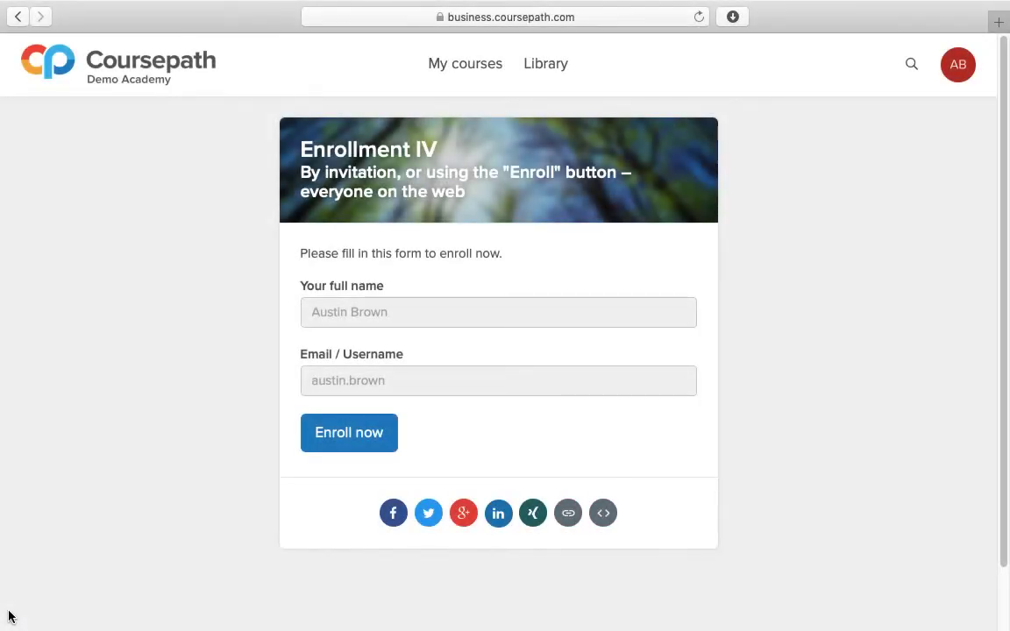
Step: Submit the enrollment form for the Enrollment IV course as the signed-in member
click(346, 449)
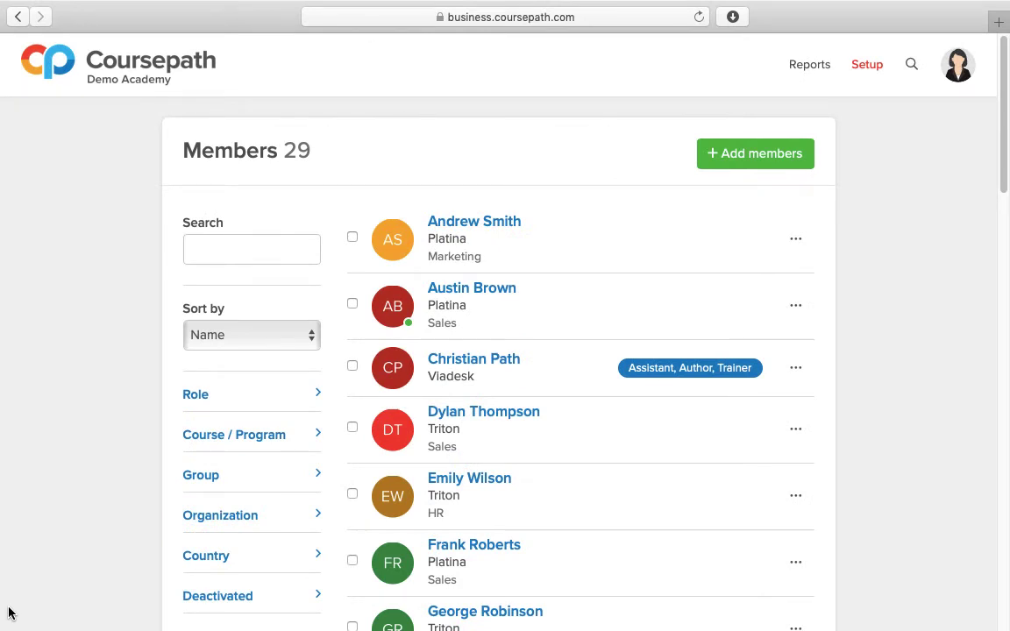
Step: Open the course assignment for the first Triton member of the Sales group in the academy's member list
click(796, 438)
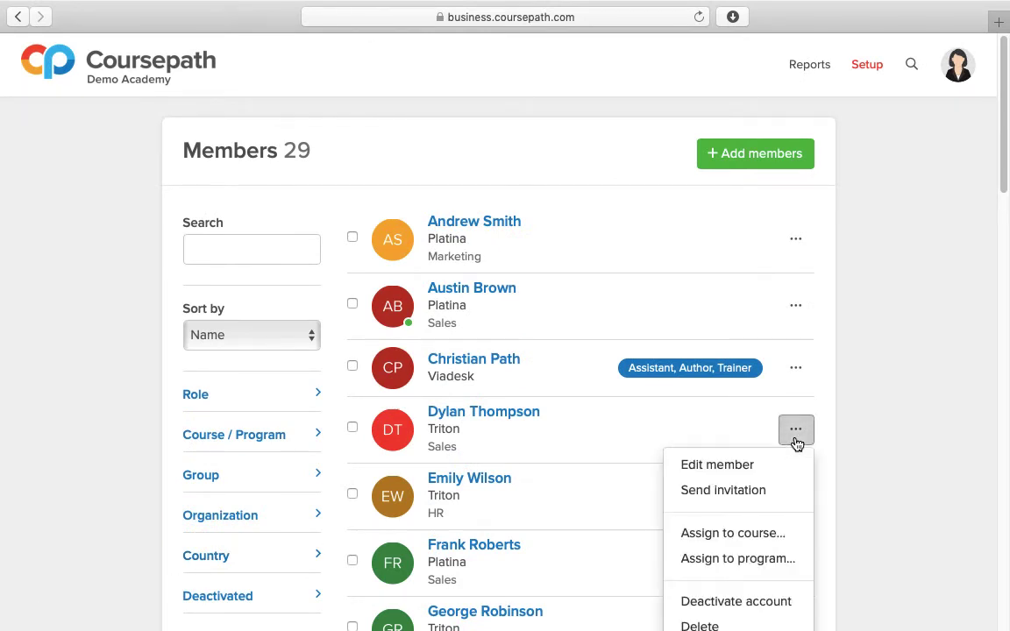
click(808, 542)
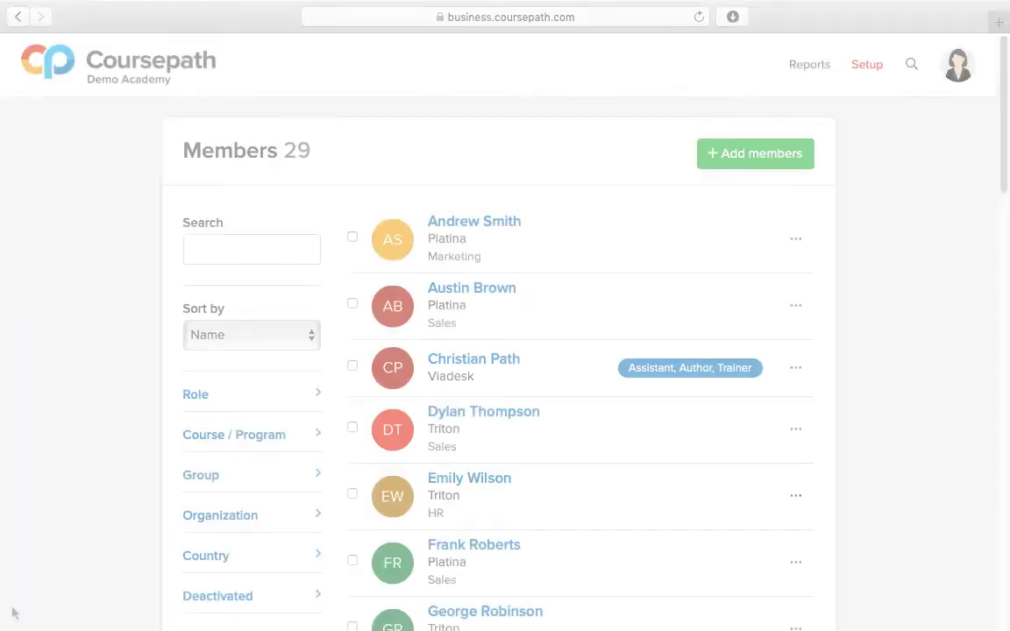
Step: Filter the academy's member list by the Sales group and the country United Kingdom
click(300, 475)
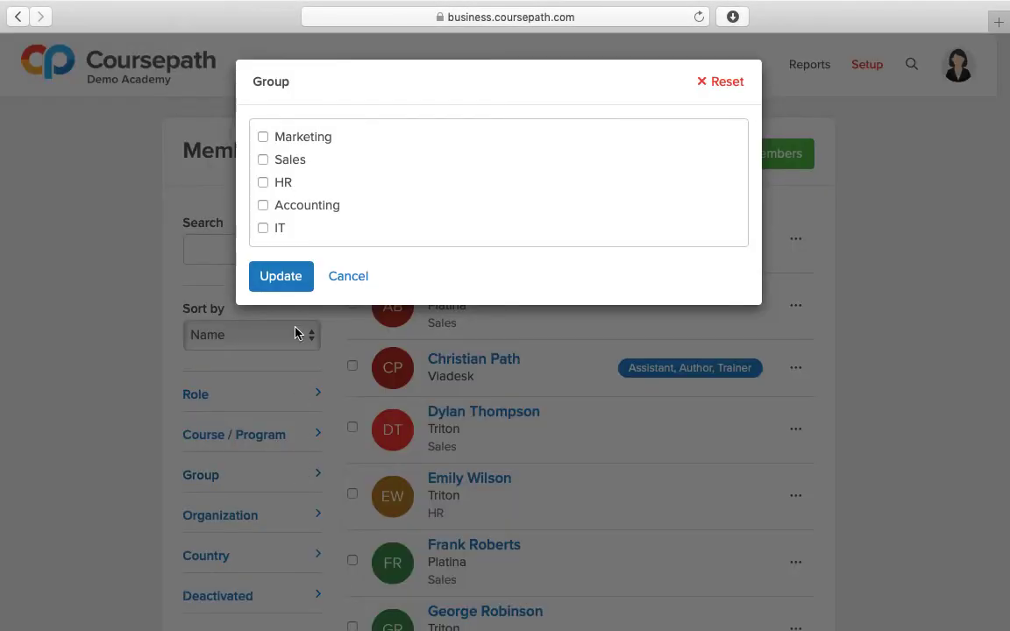
click(263, 159)
click(281, 276)
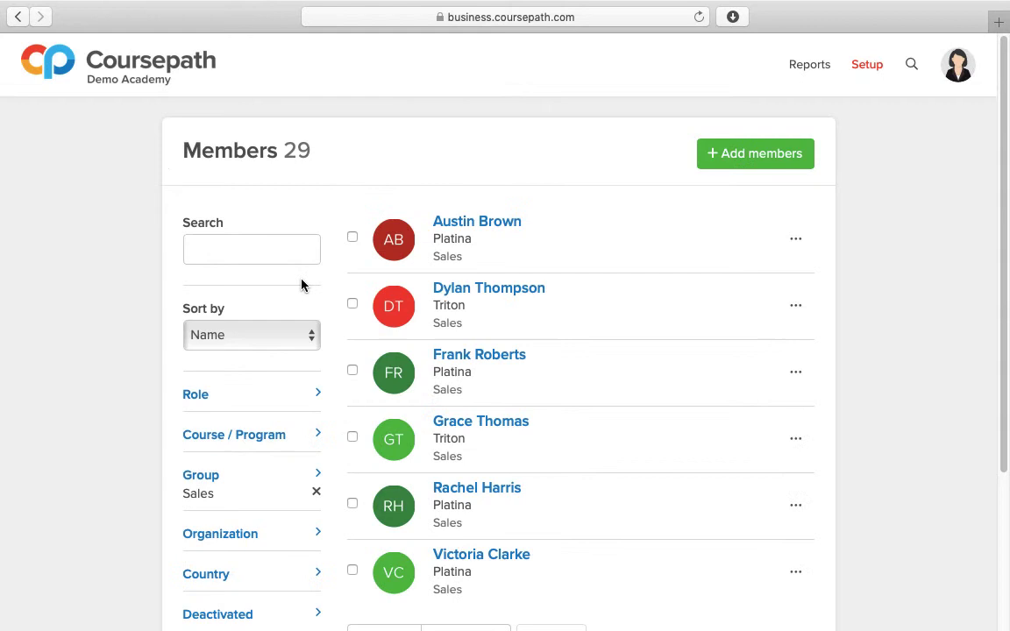
click(268, 574)
click(263, 160)
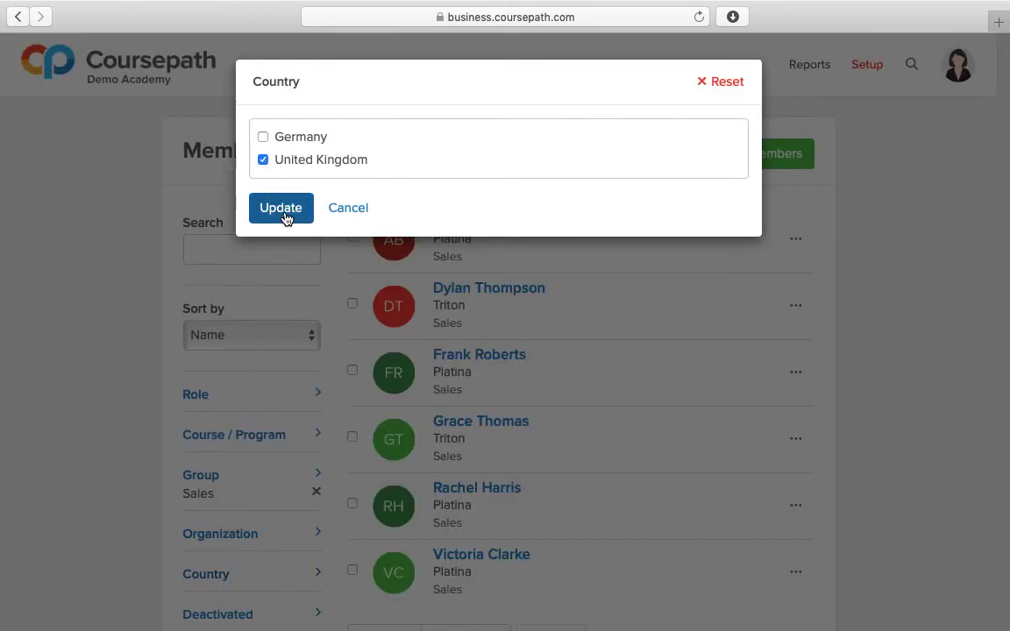
click(281, 211)
Step: Select all filtered Sales members from the United Kingdom and open the course assignment for them
click(385, 513)
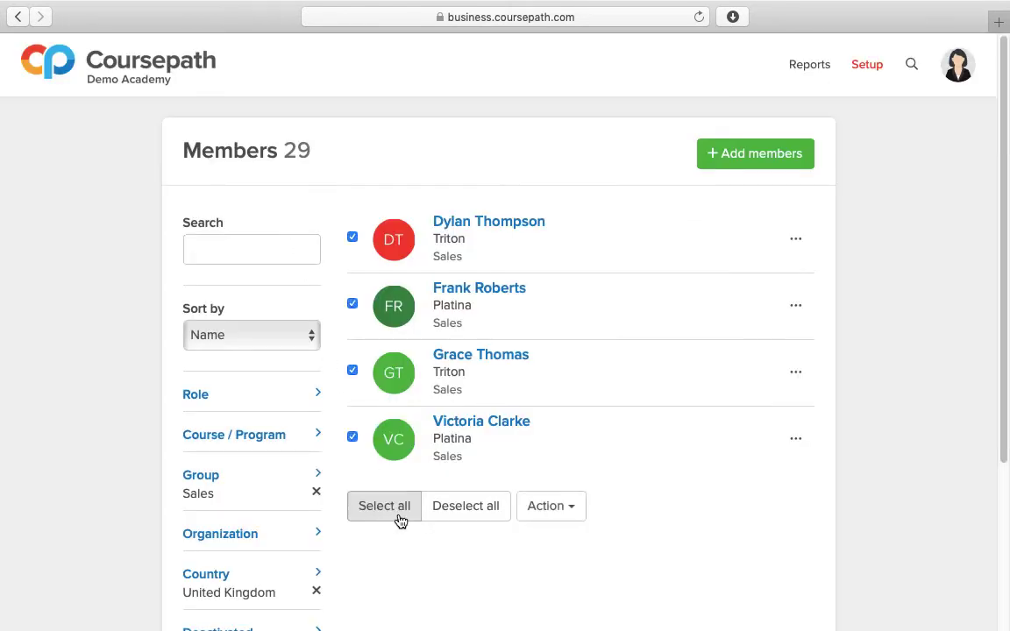
click(568, 513)
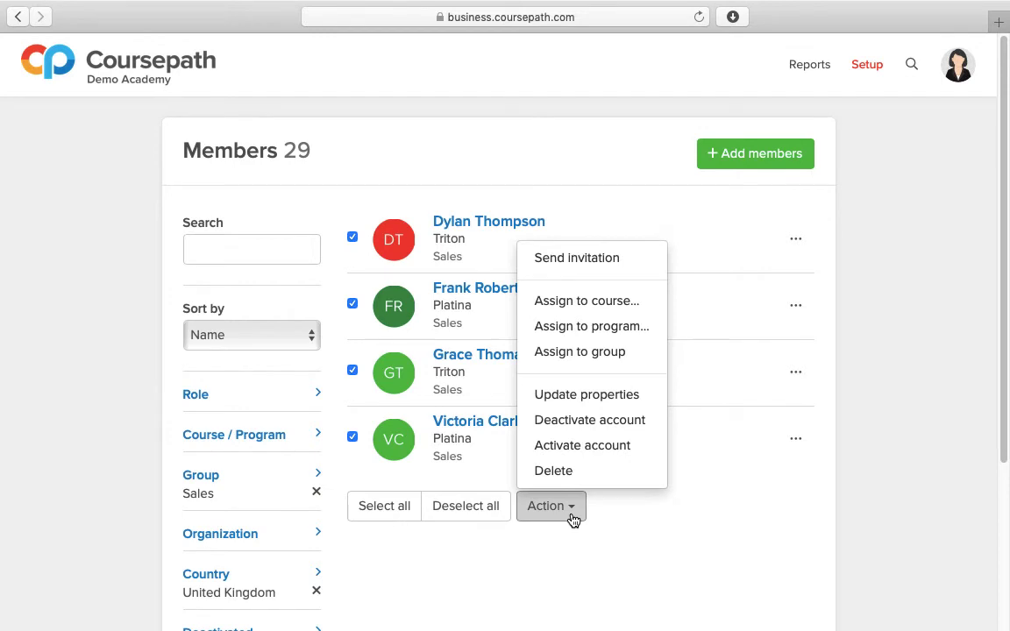
click(658, 310)
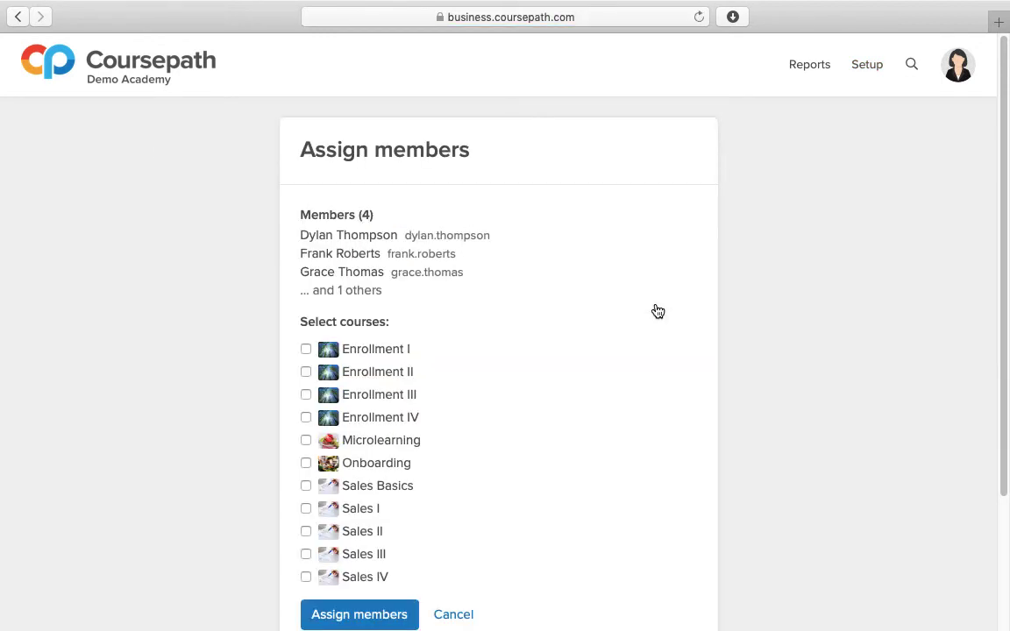